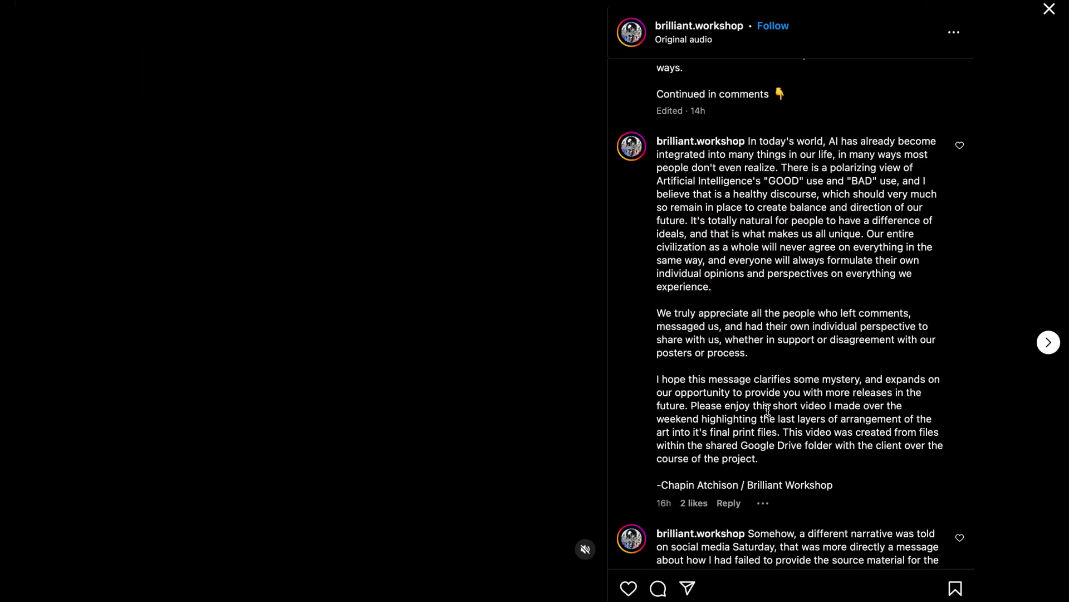
Read through the designer's comments, then advance to the Tedeschi Trucks Band Red Rocks poster post.
scroll(768, 410, down, 3)
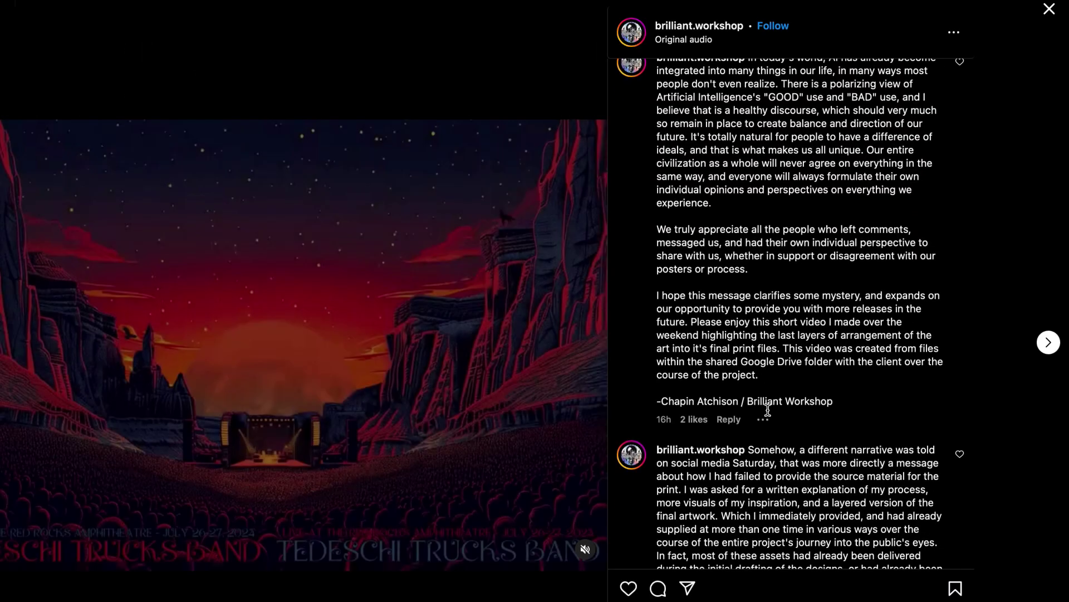
scroll(768, 411, down, 1)
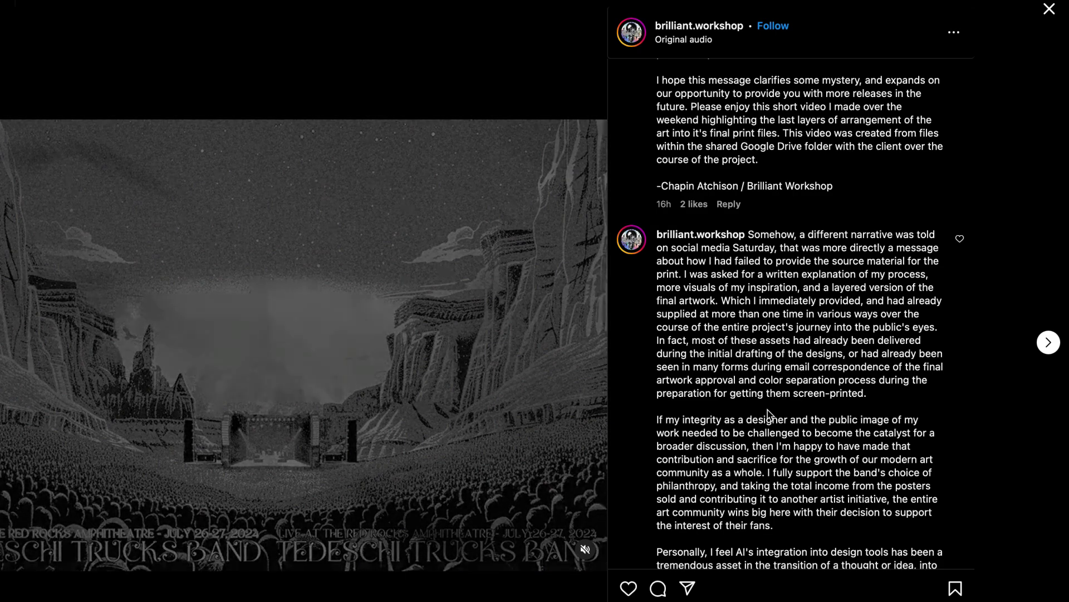
scroll(768, 415, down, 4)
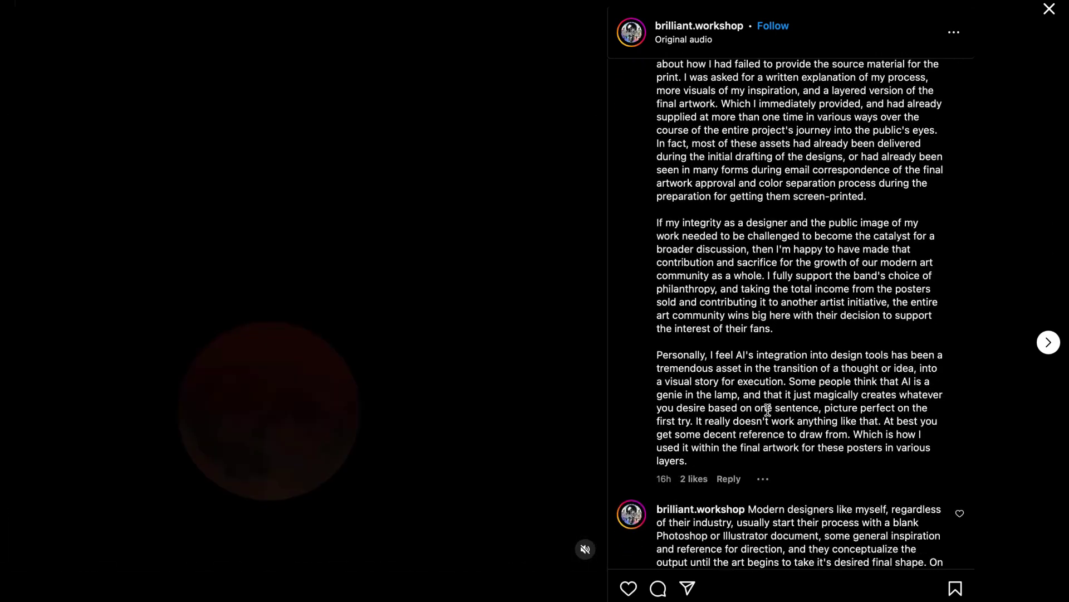
scroll(768, 409, down, 1)
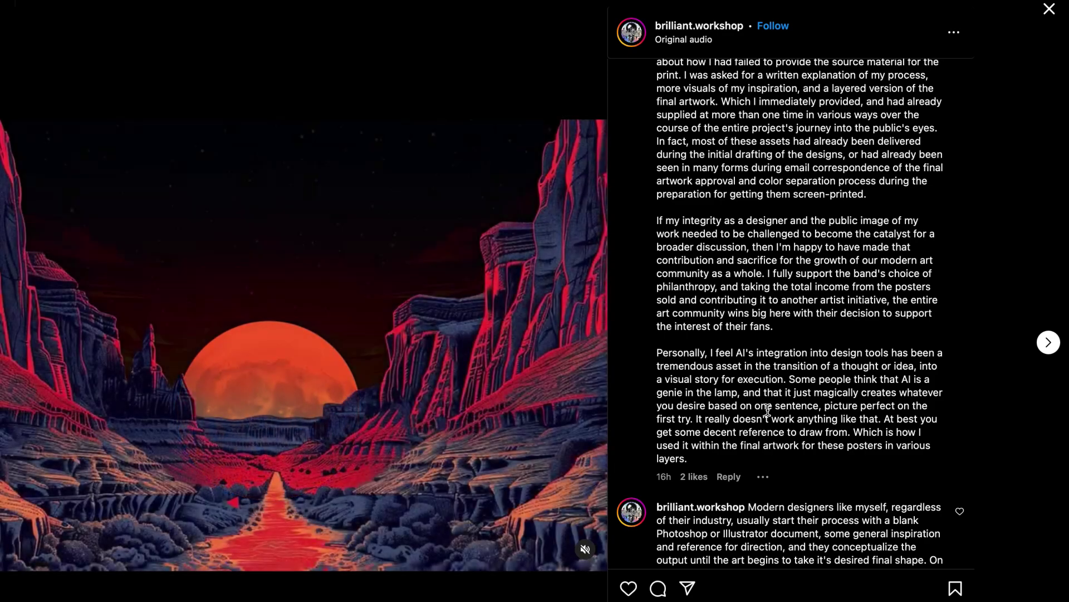
scroll(771, 485, down, 3)
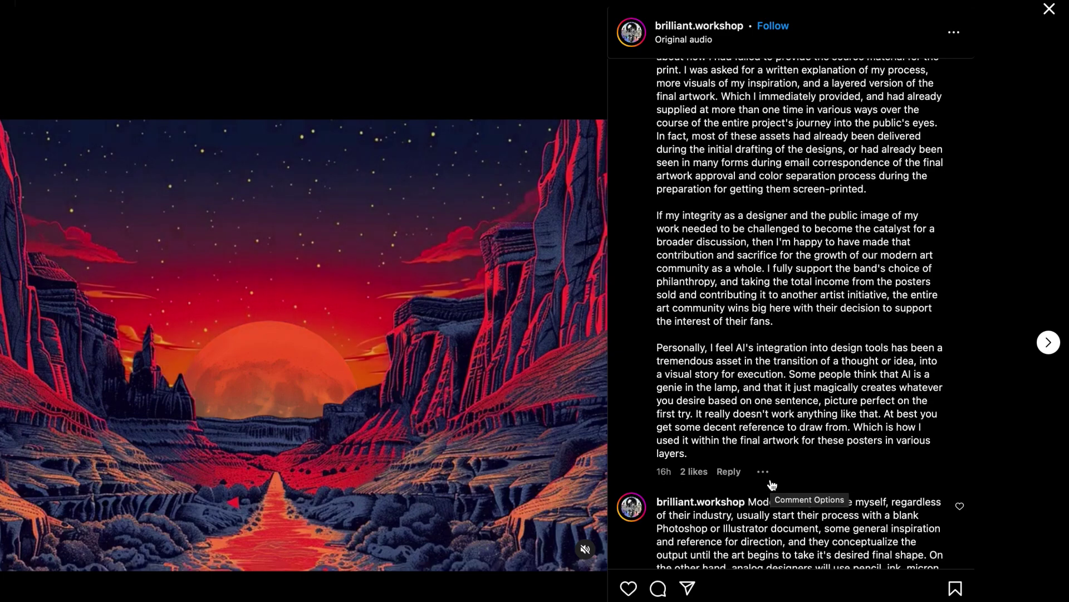
scroll(771, 479, down, 1)
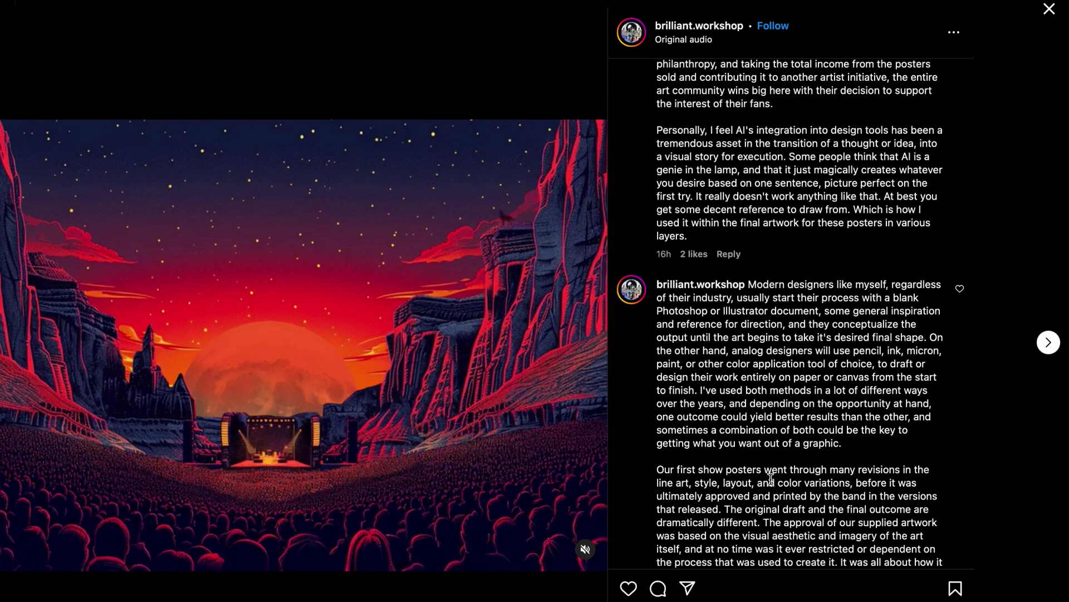
scroll(771, 478, down, 2)
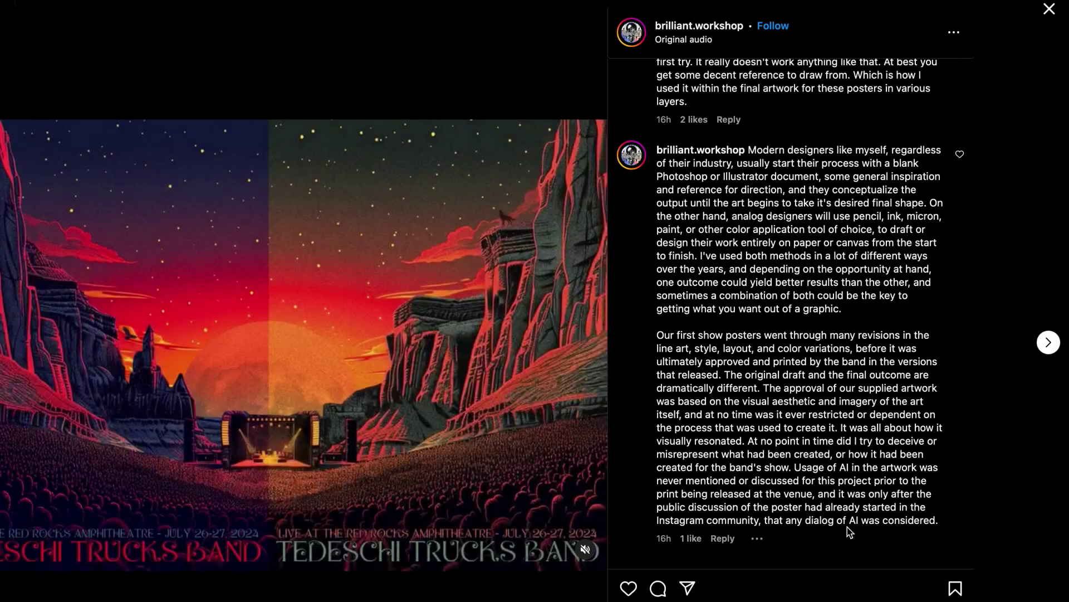
click(1045, 353)
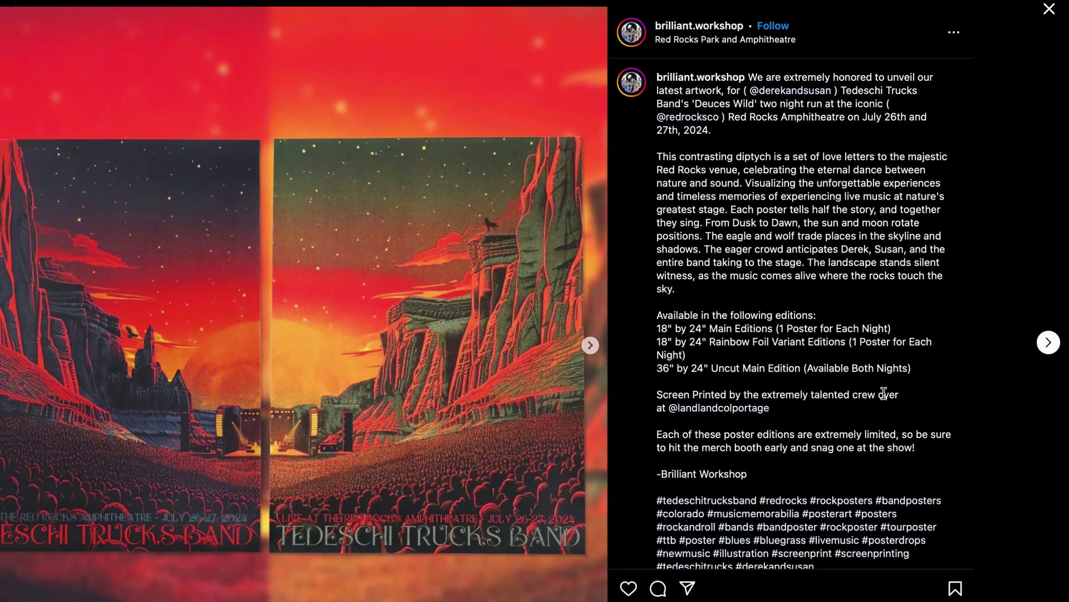
Scroll down to read the rest of the poster post's editions caption.
scroll(862, 412, down, 5)
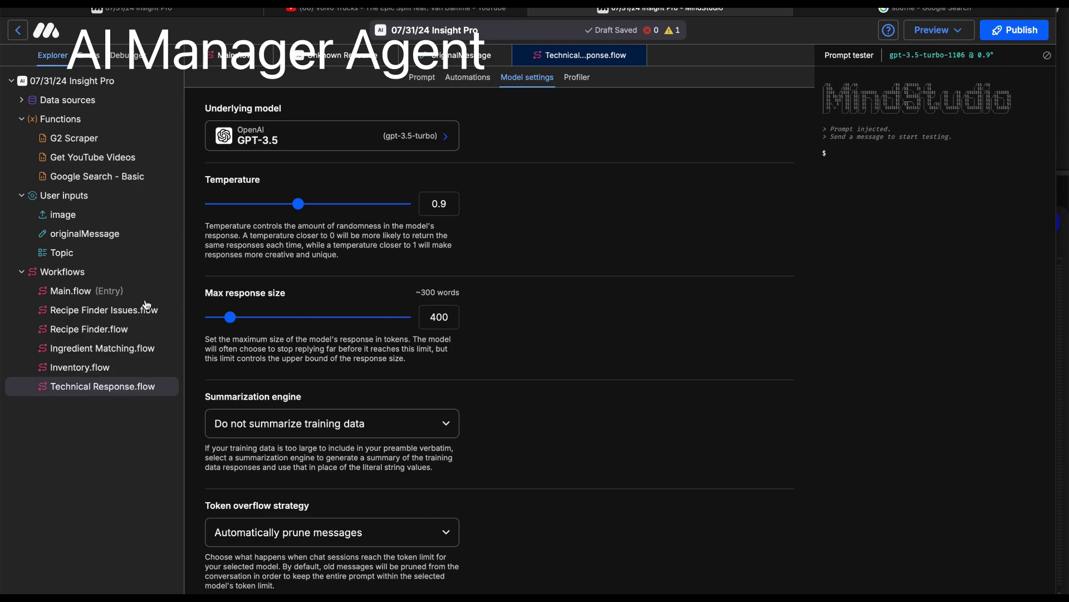
Zoom into Main.flow's automation graph, then open Technical Response.flow's automation canvas.
click(66, 297)
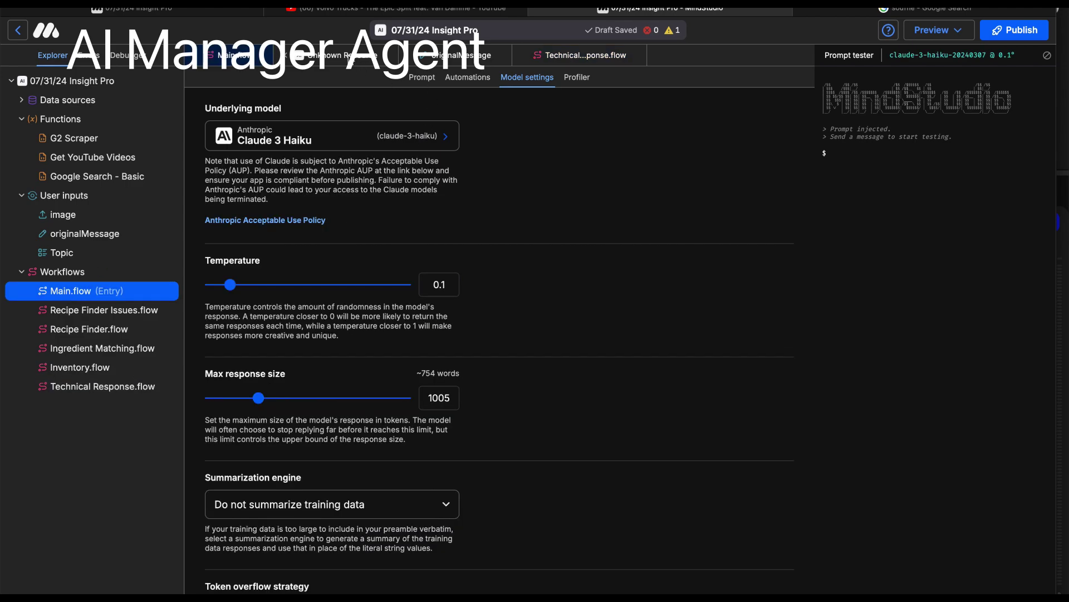
click(478, 84)
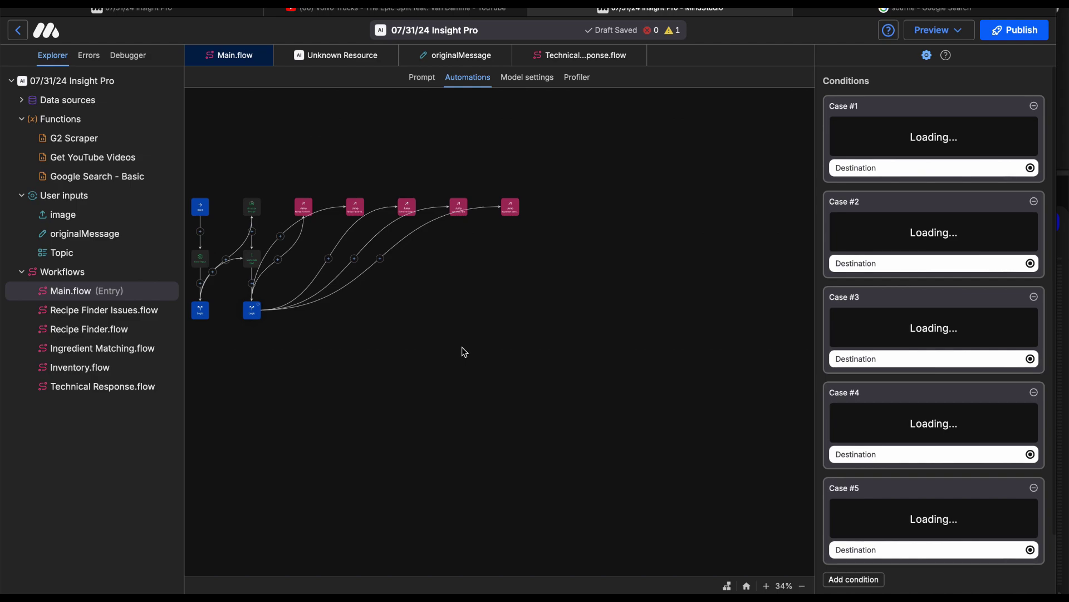
click(429, 350)
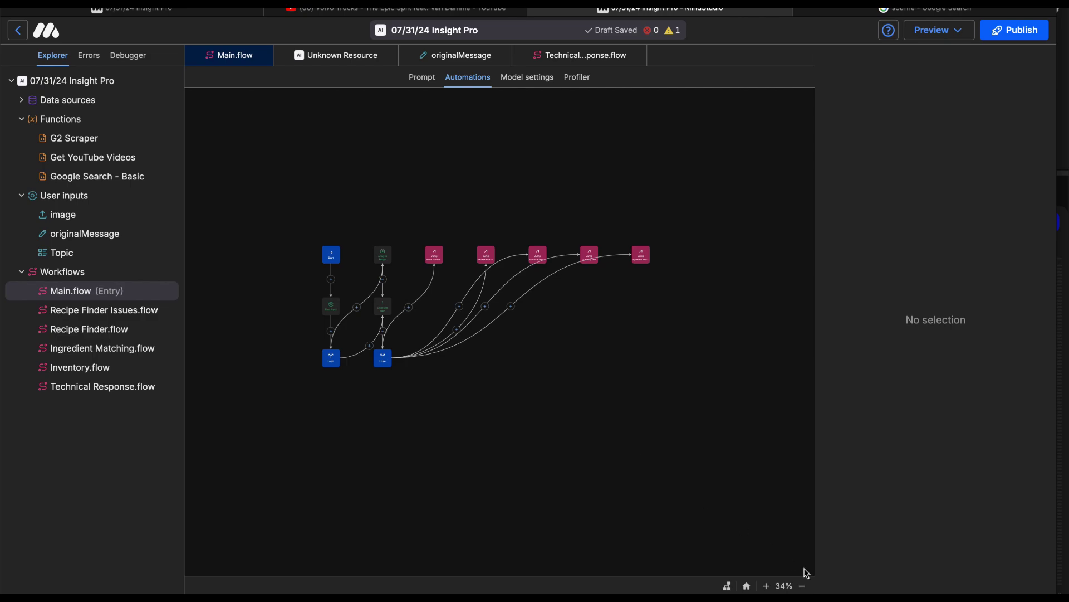
click(764, 586)
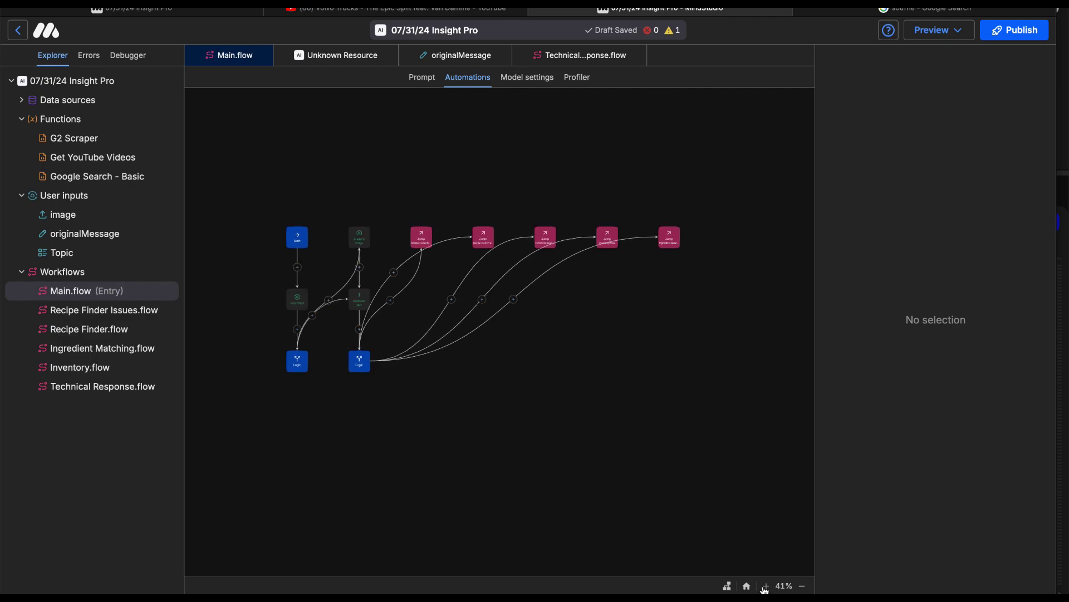
click(765, 586)
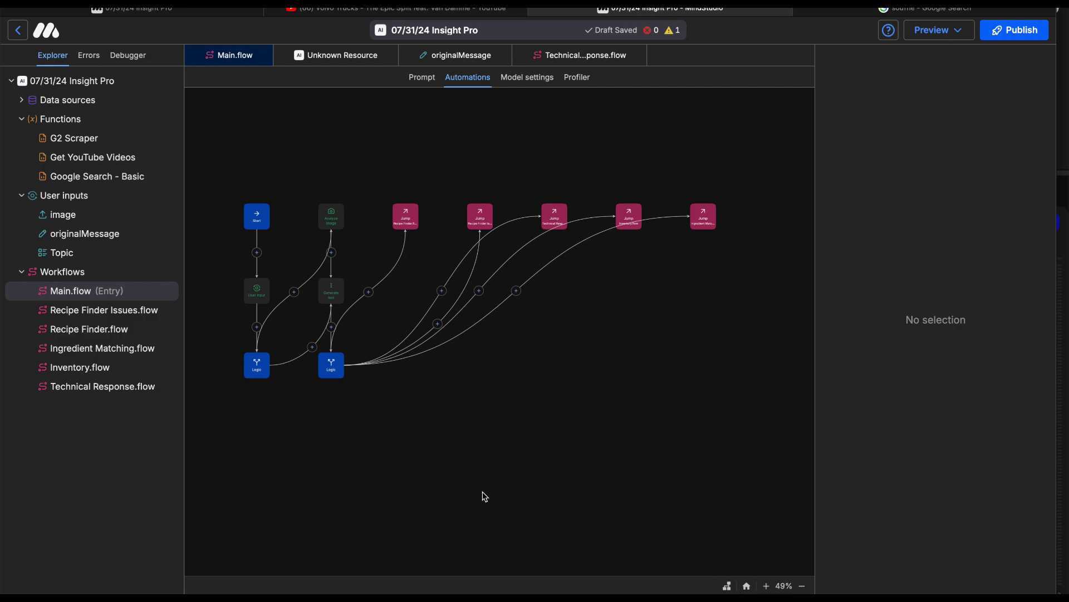
click(108, 394)
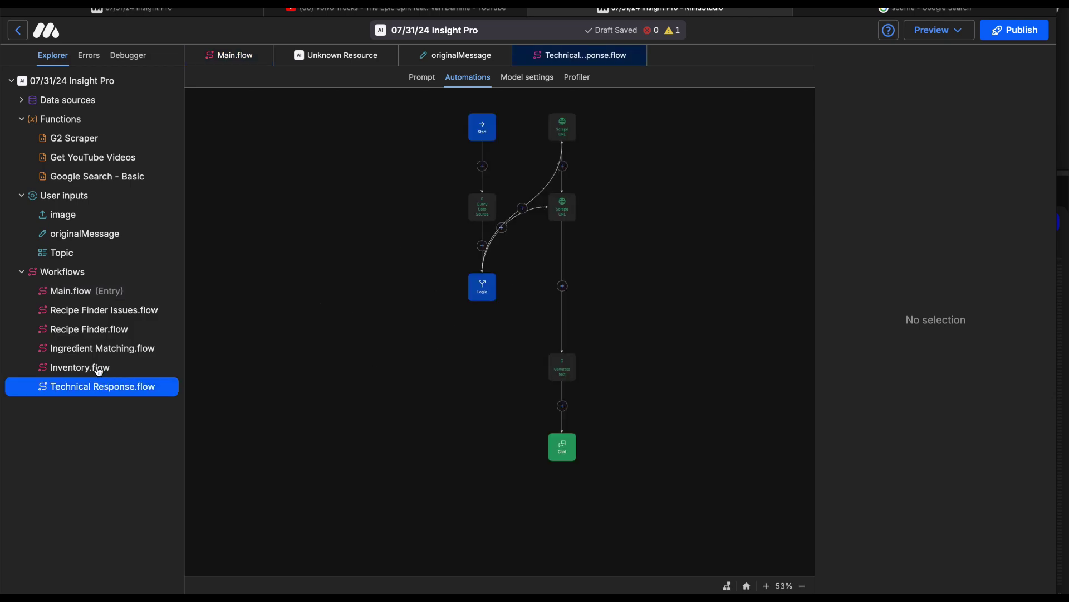
Browse Inventory, Ingredient Matching, Recipe Finder and Recipe Finder Issues flows, ending back on Main.flow.
click(99, 370)
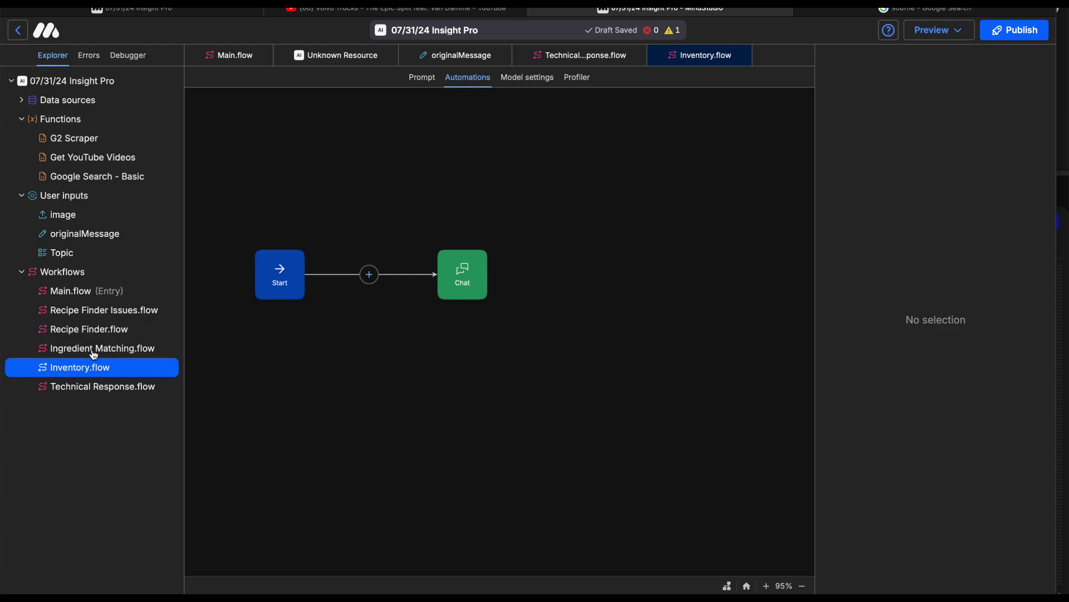
click(94, 351)
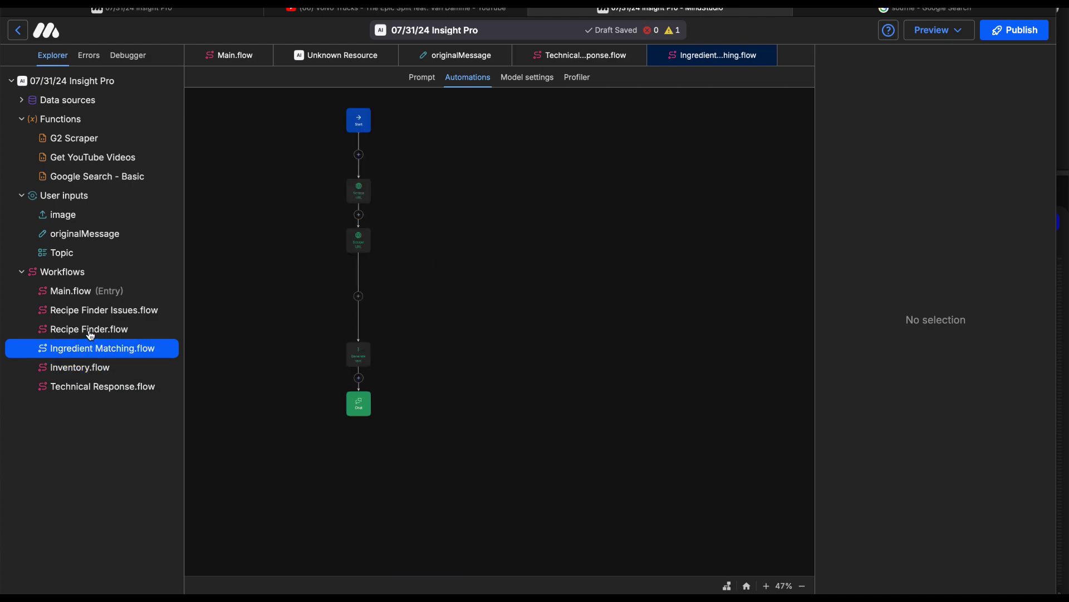
click(89, 332)
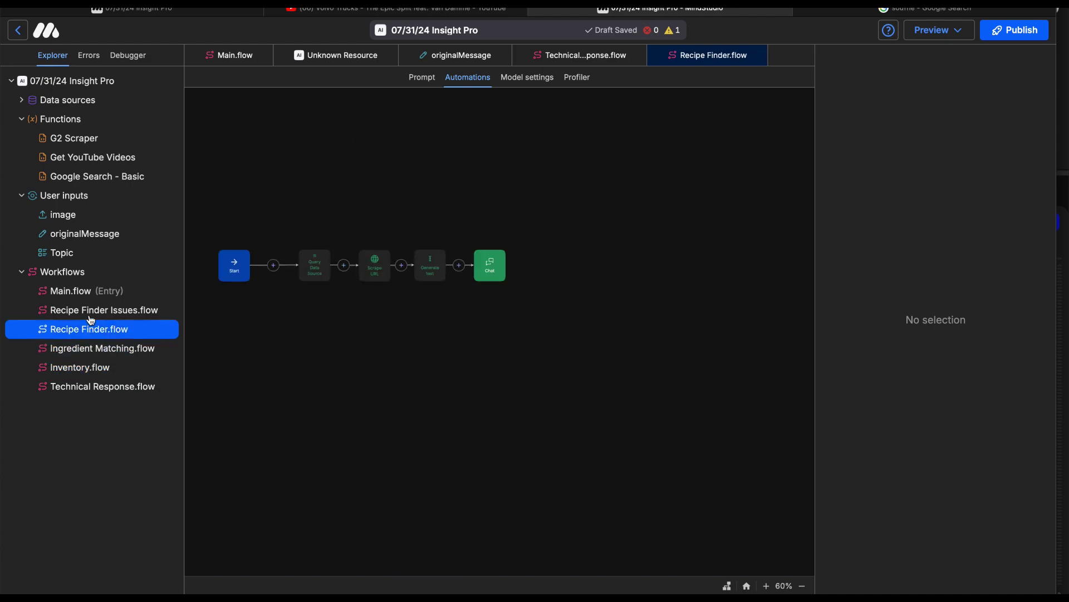
click(91, 315)
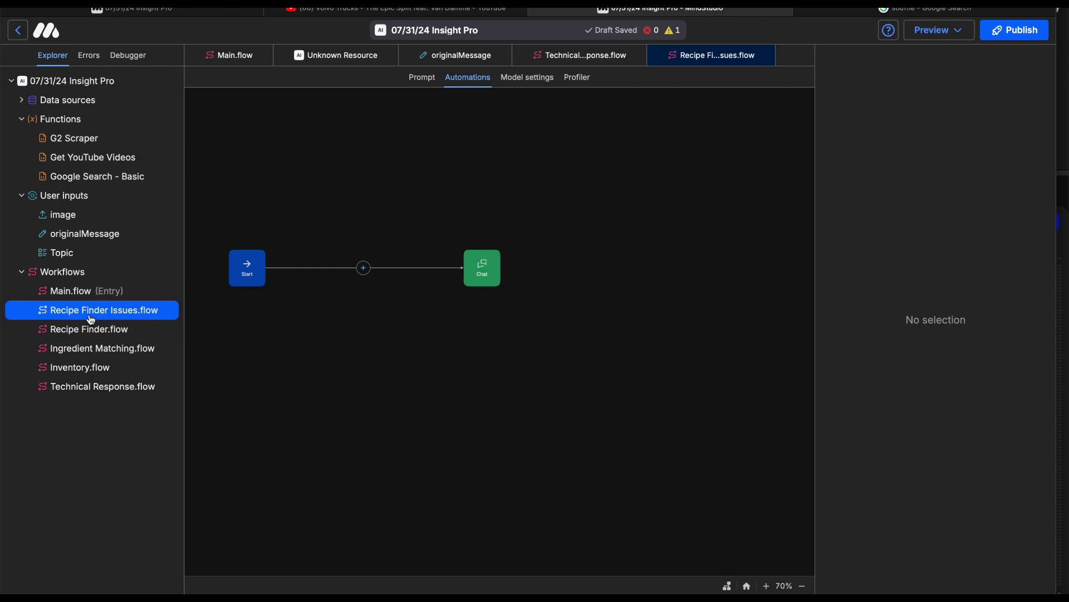
click(81, 295)
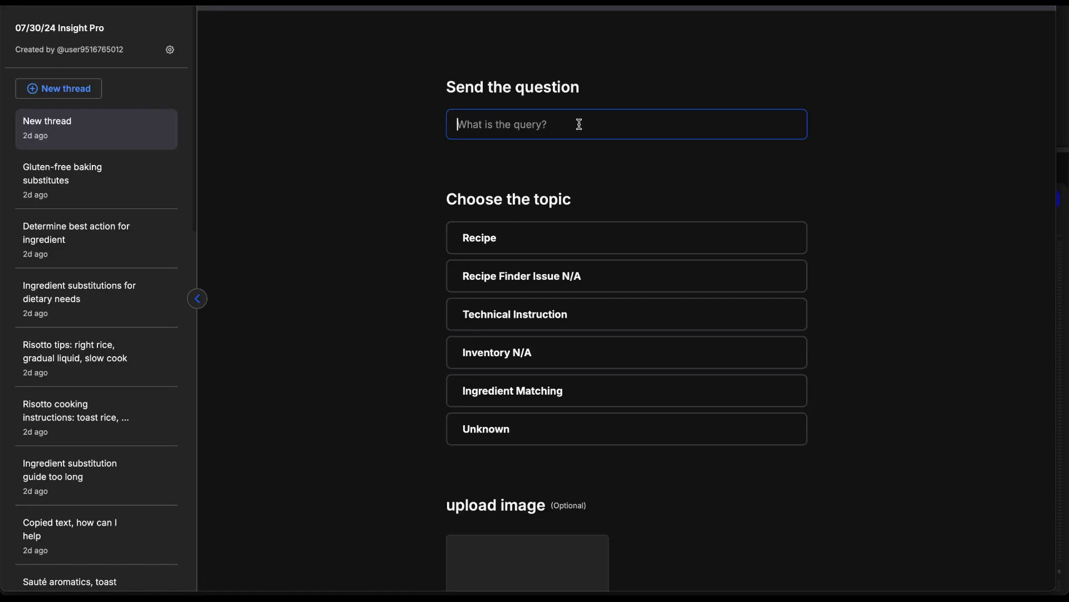
Enter 'How to bake a soufflé?' in the query field.
text(How )
text(to )
text(bake a so)
text(uf)
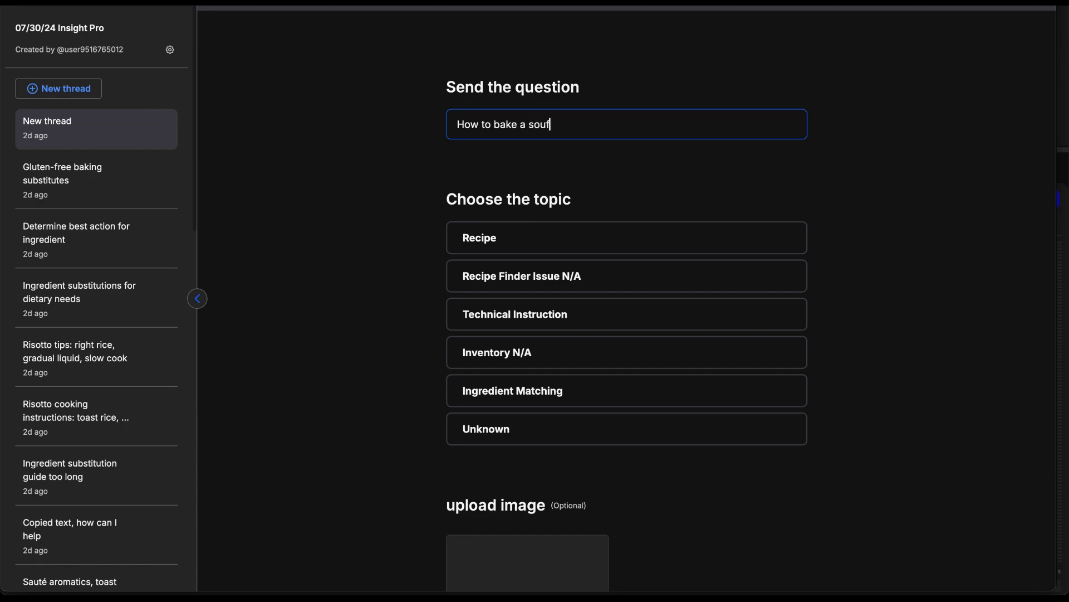
text(fl)
key(alt+e)
text(e)
text(?>)
Choose the Technical Instruction topic and upload the soufflé screenshot.
click(549, 322)
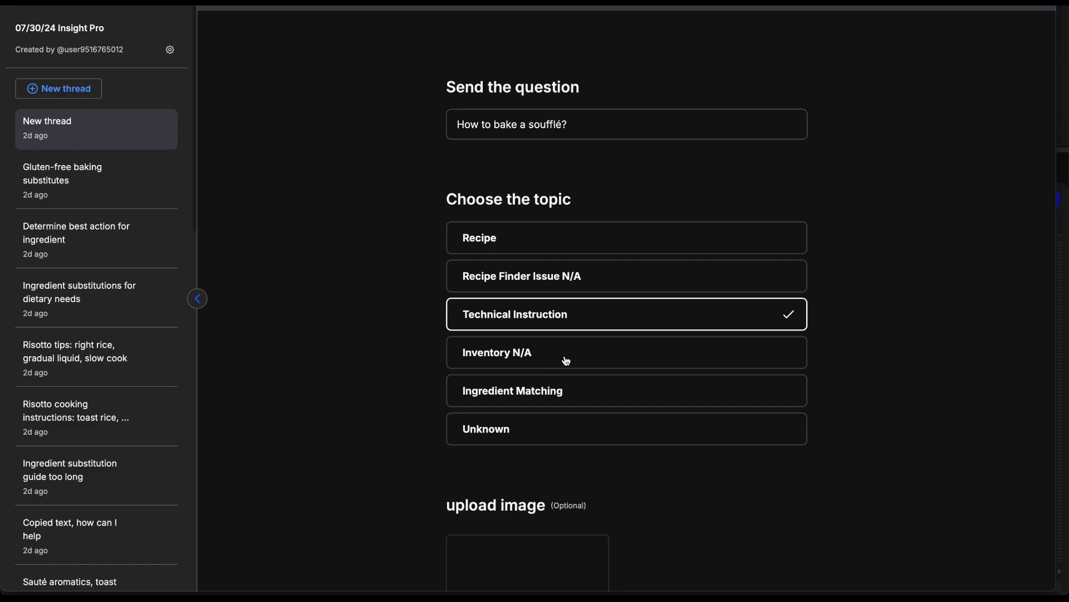
key(space)
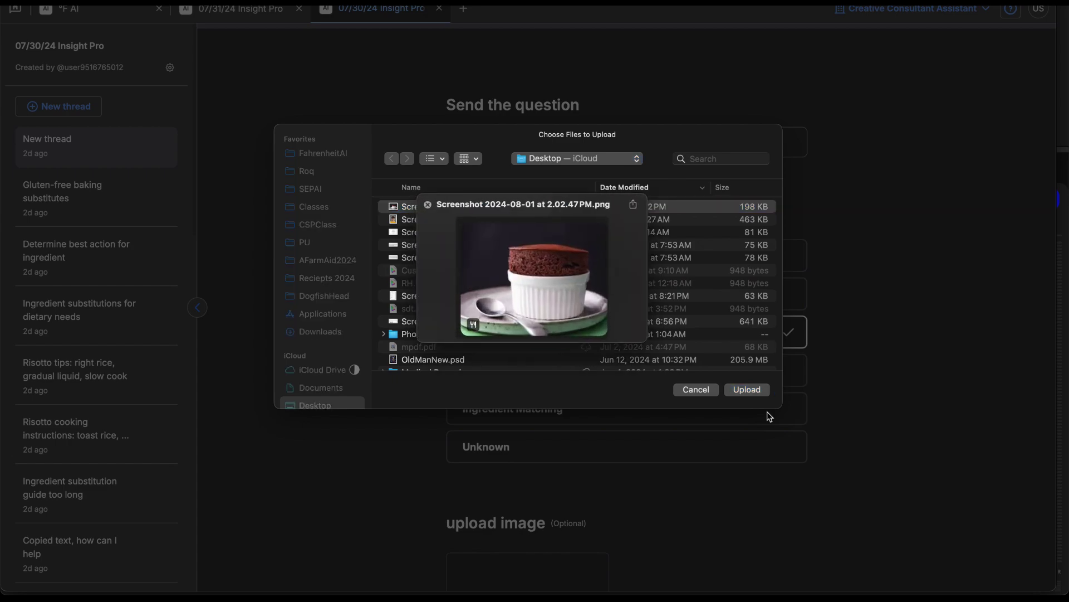
key(space)
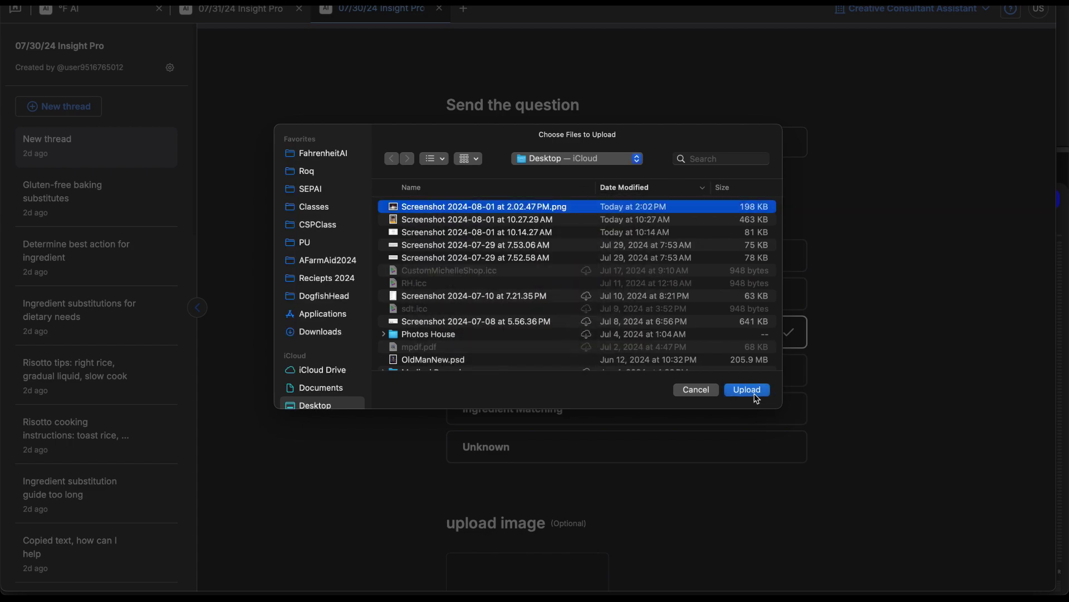
click(751, 391)
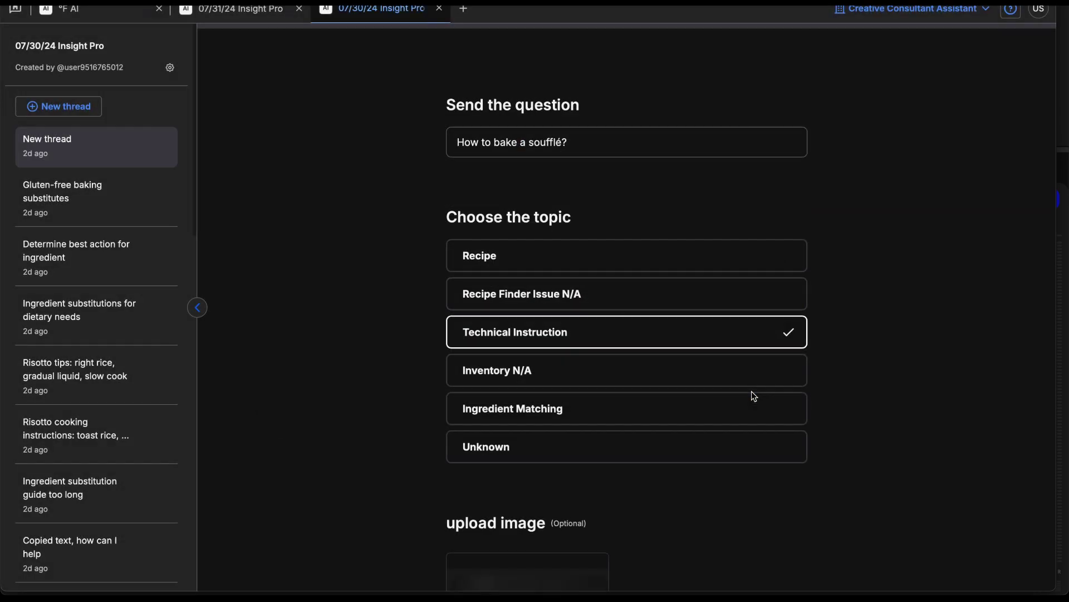
Submit the soufflé question, then show the debugger from the help (?) menu while it runs.
scroll(791, 467, down, 5)
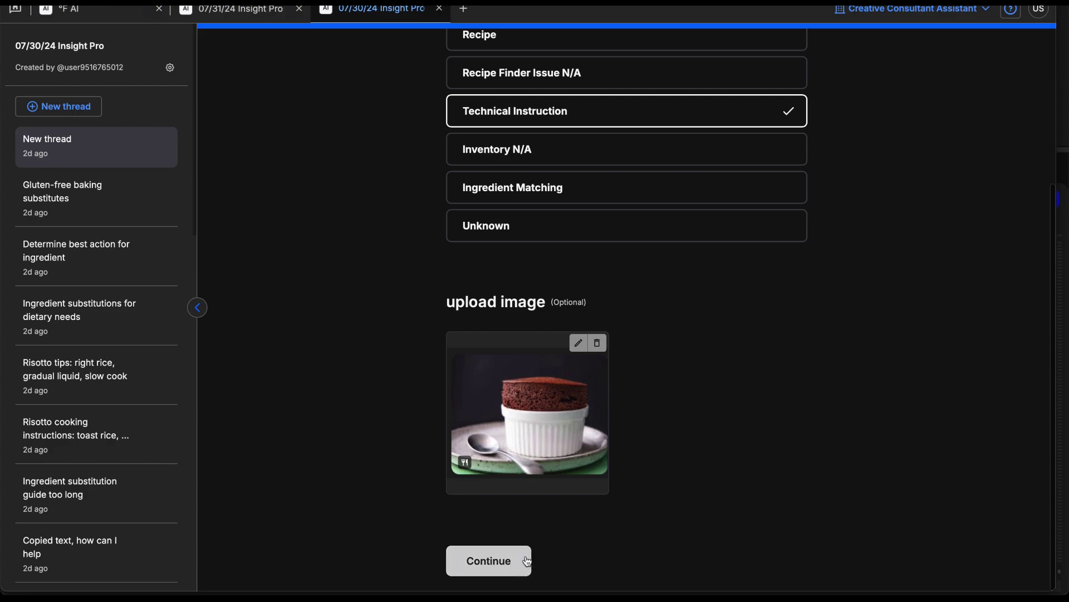
click(508, 567)
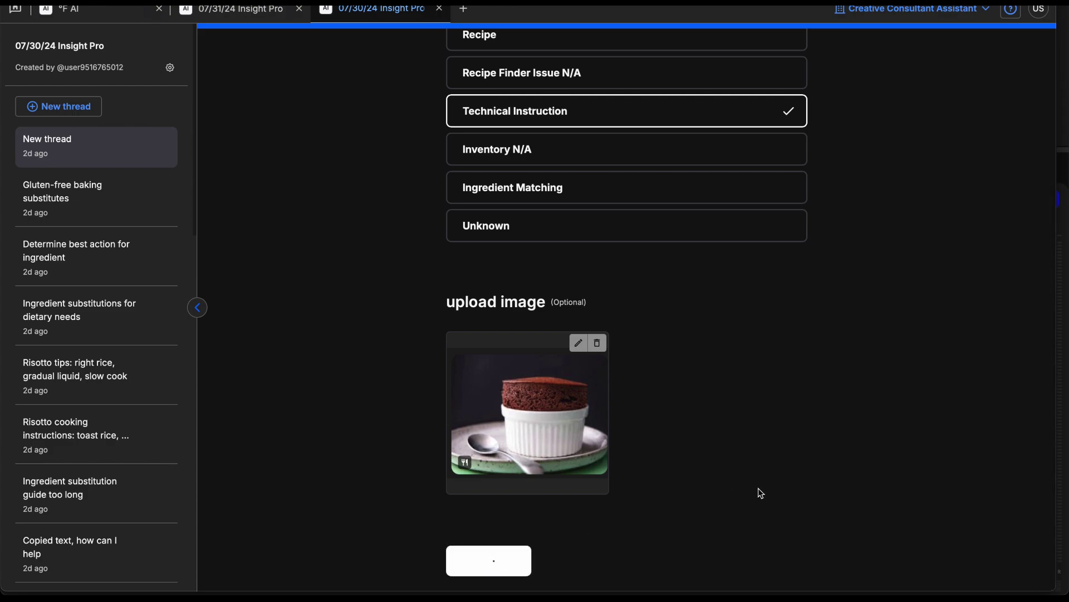
click(1044, 16)
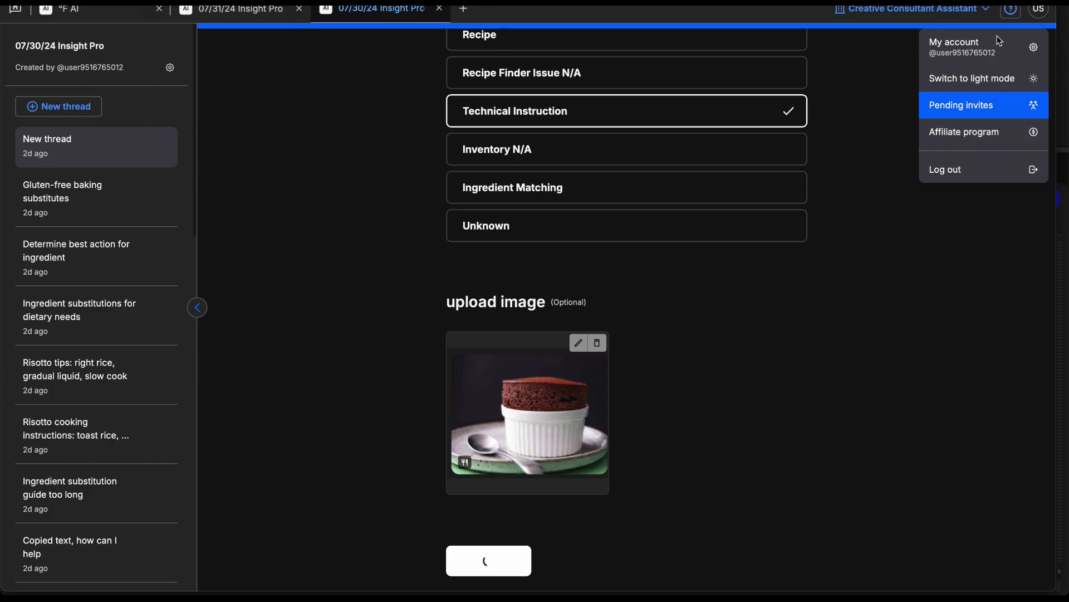
click(1011, 11)
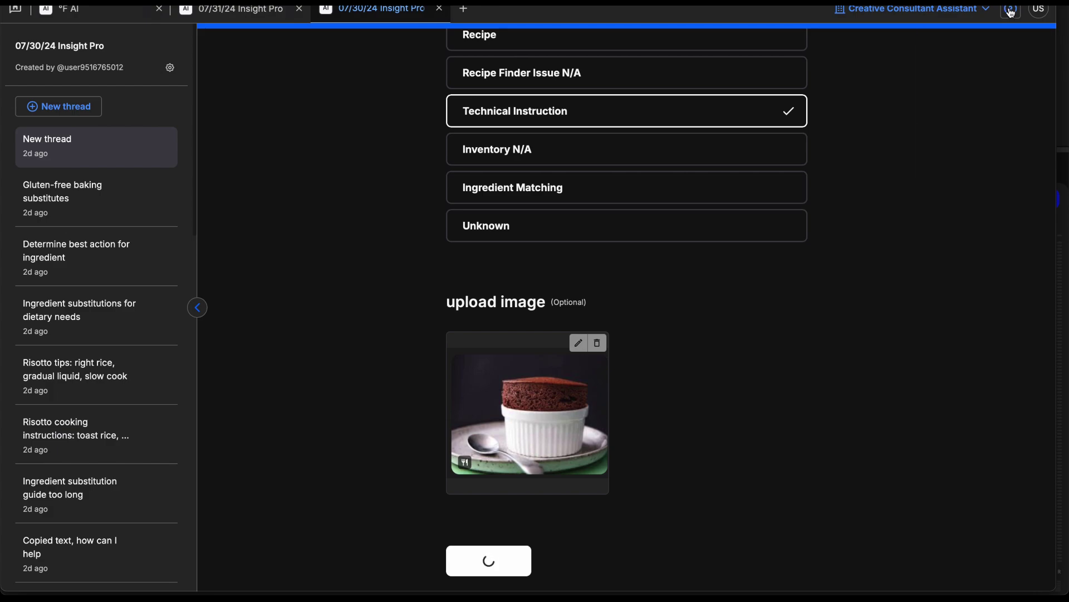
click(1011, 11)
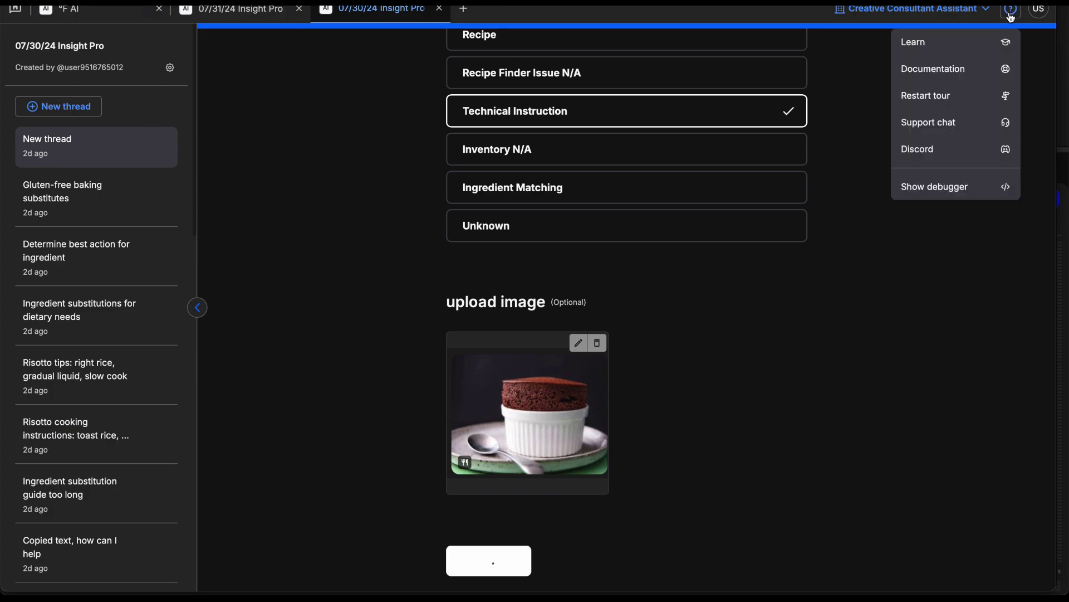
click(956, 194)
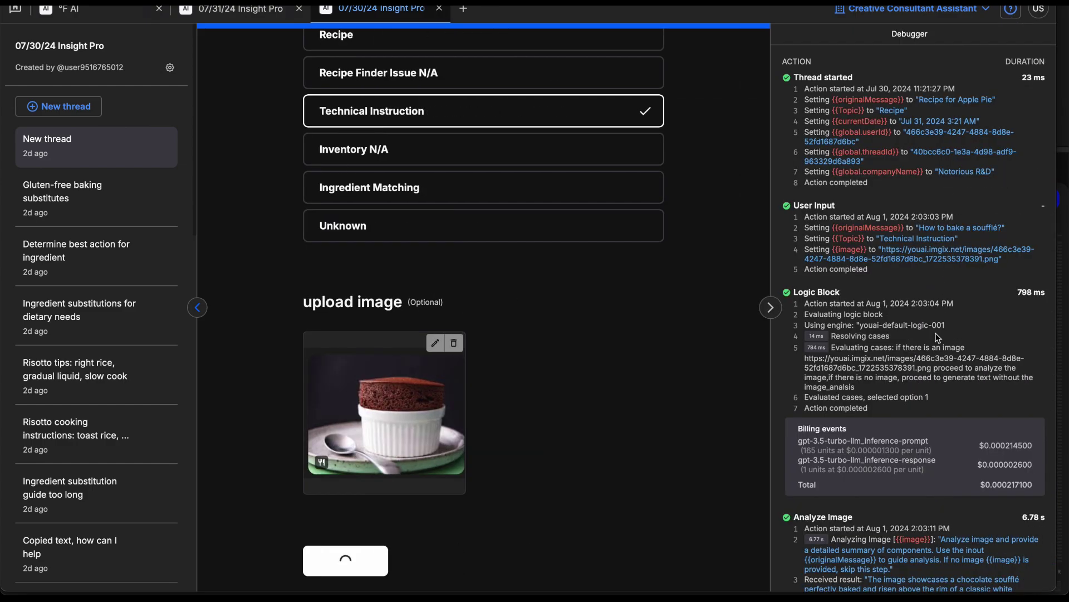
Scroll the Debugger to Analyze Image and highlight its chocolate soufflé description.
scroll(938, 337, down, 2)
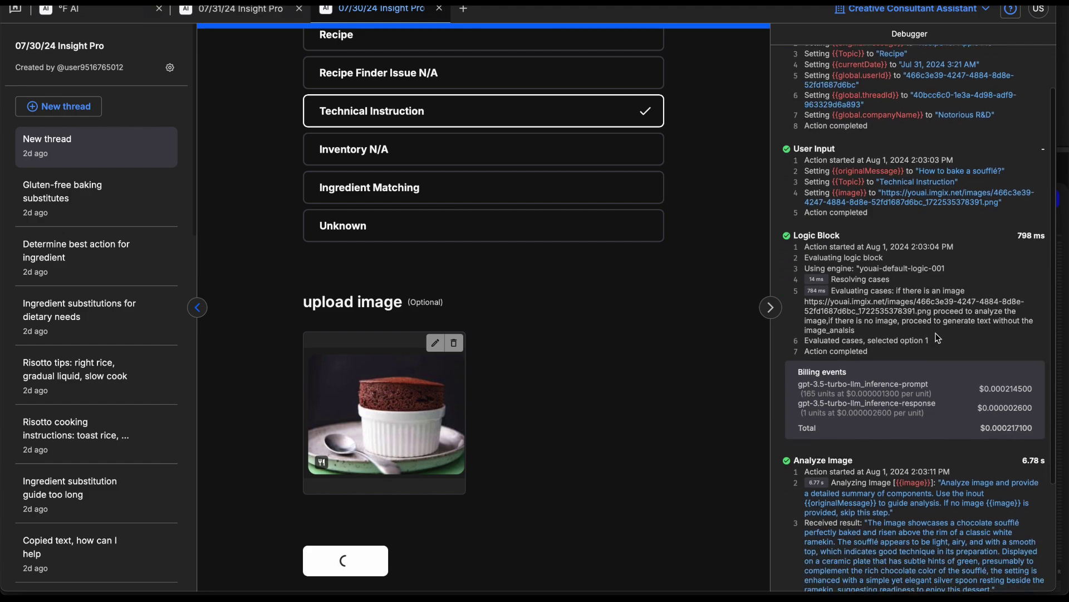
scroll(937, 337, down, 2)
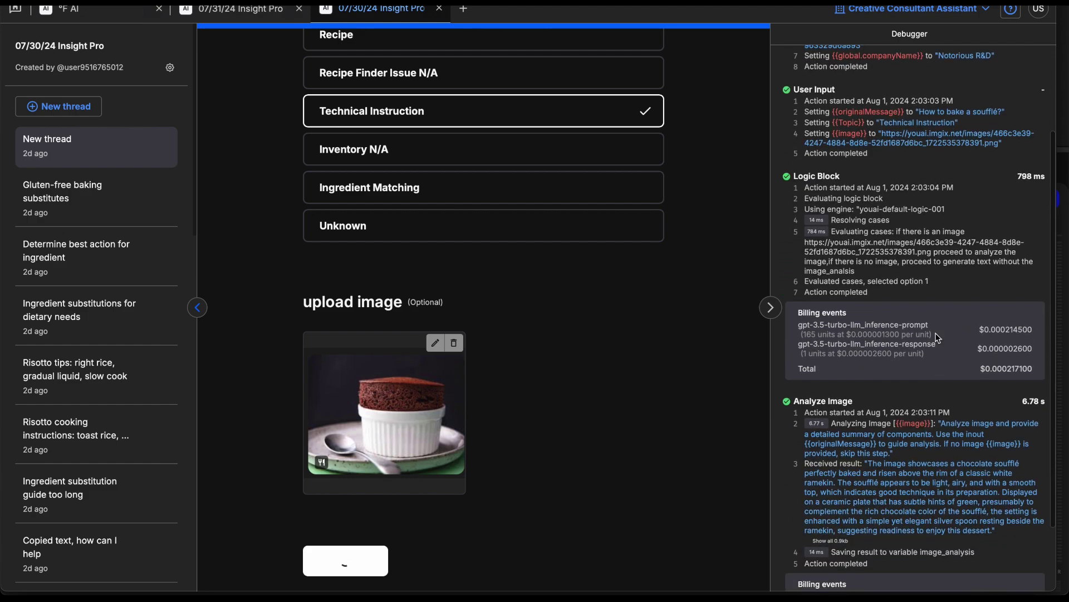
scroll(938, 337, down, 3)
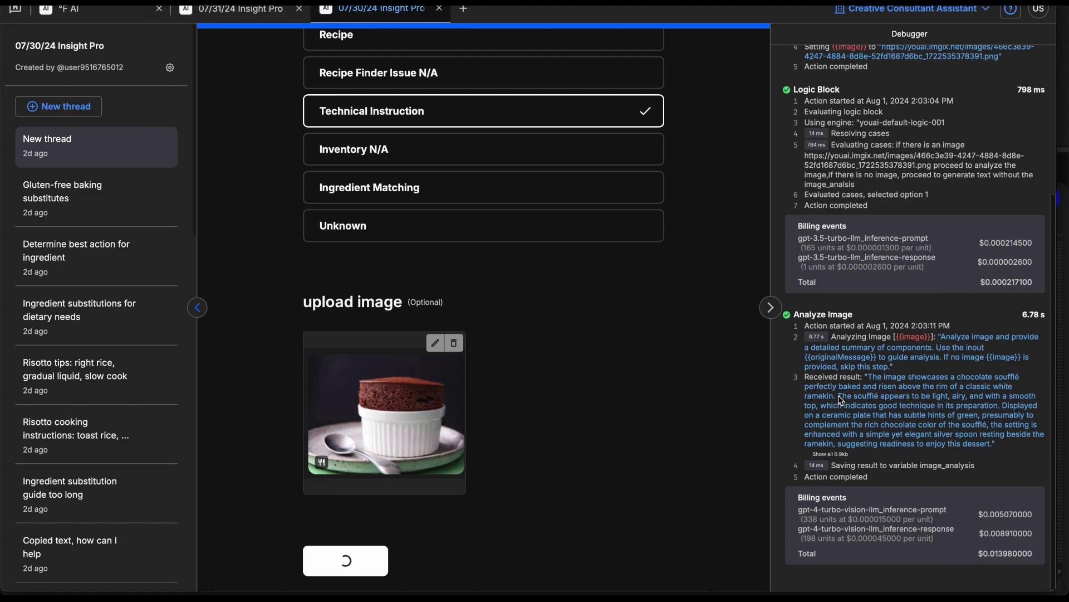
drag(838, 395, 982, 415)
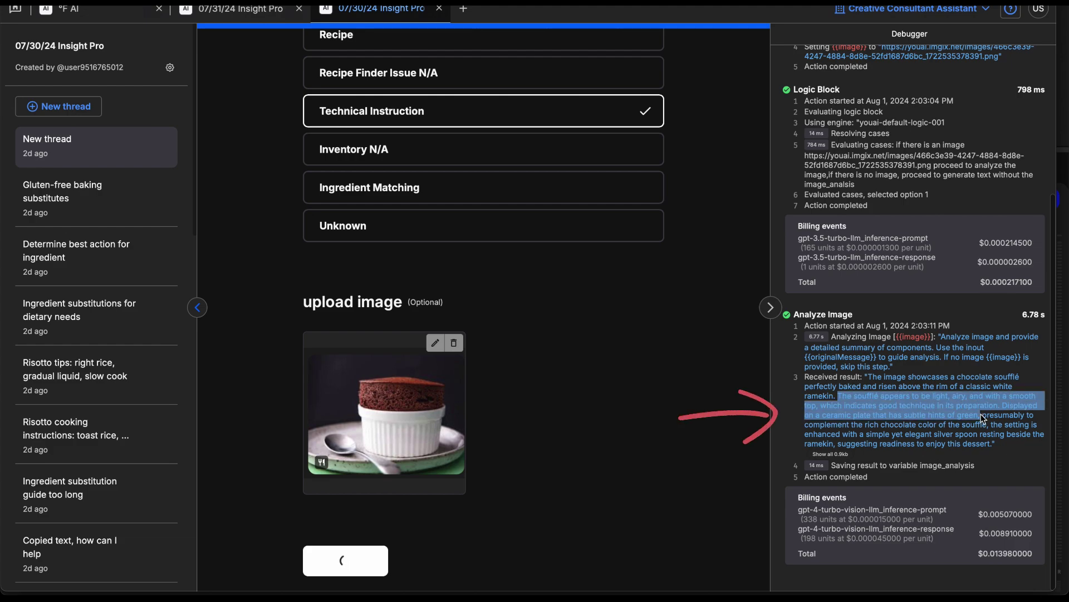
click(986, 439)
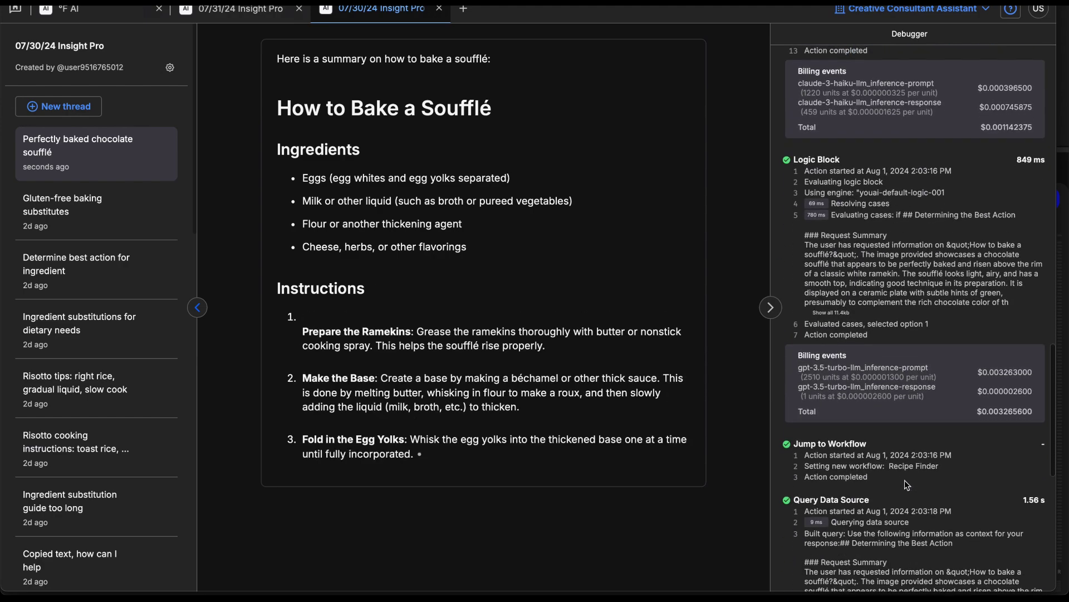
Highlight 'Recipe Finder' under Jump to Workflow in the debugger, then start a new thread.
drag(890, 466, 940, 466)
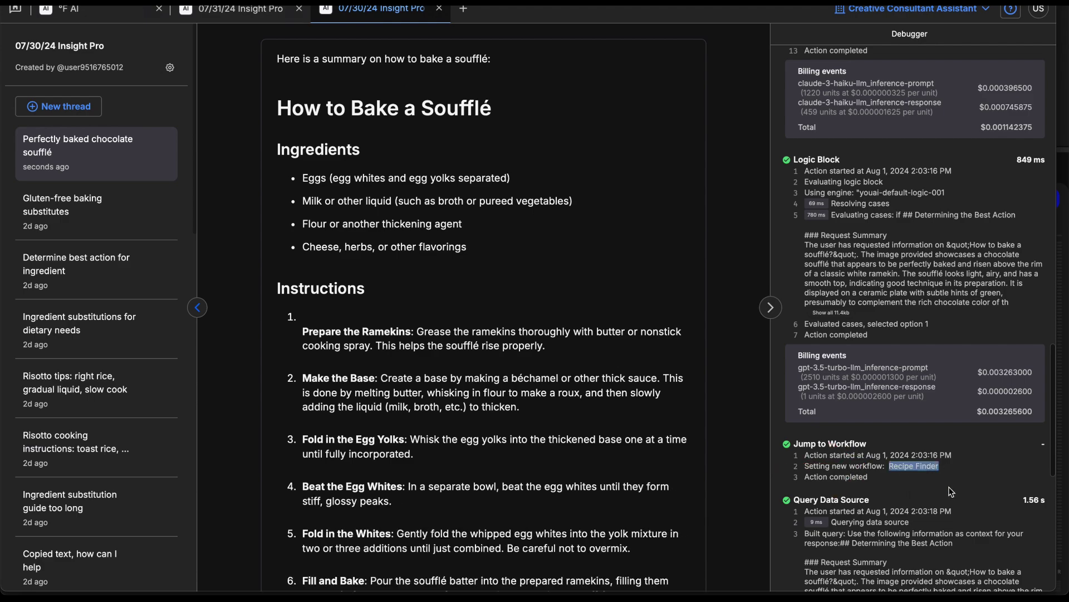
scroll(545, 399, down, 2)
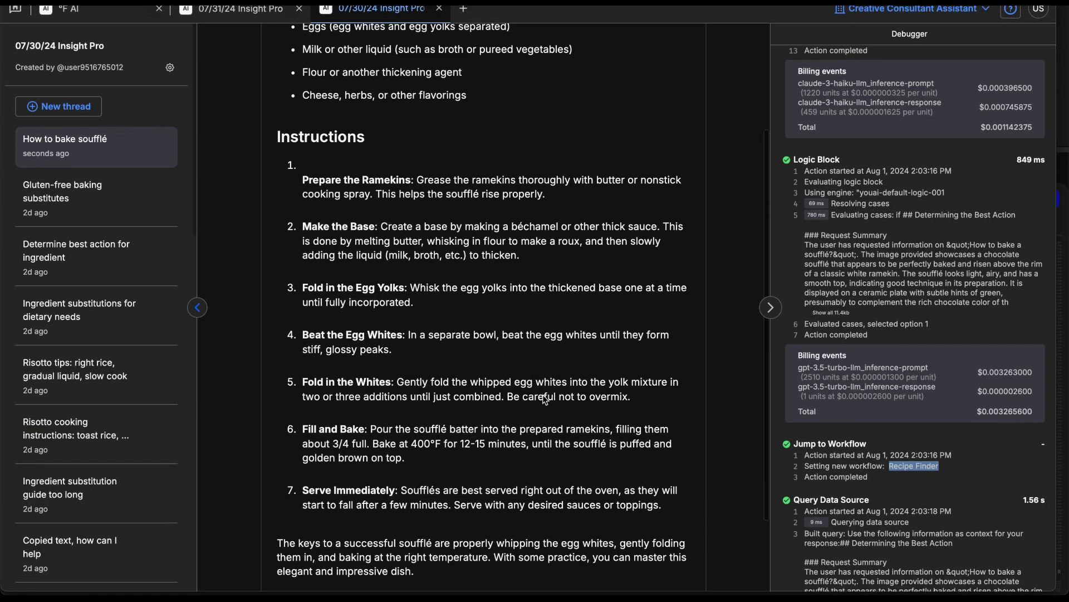
click(58, 106)
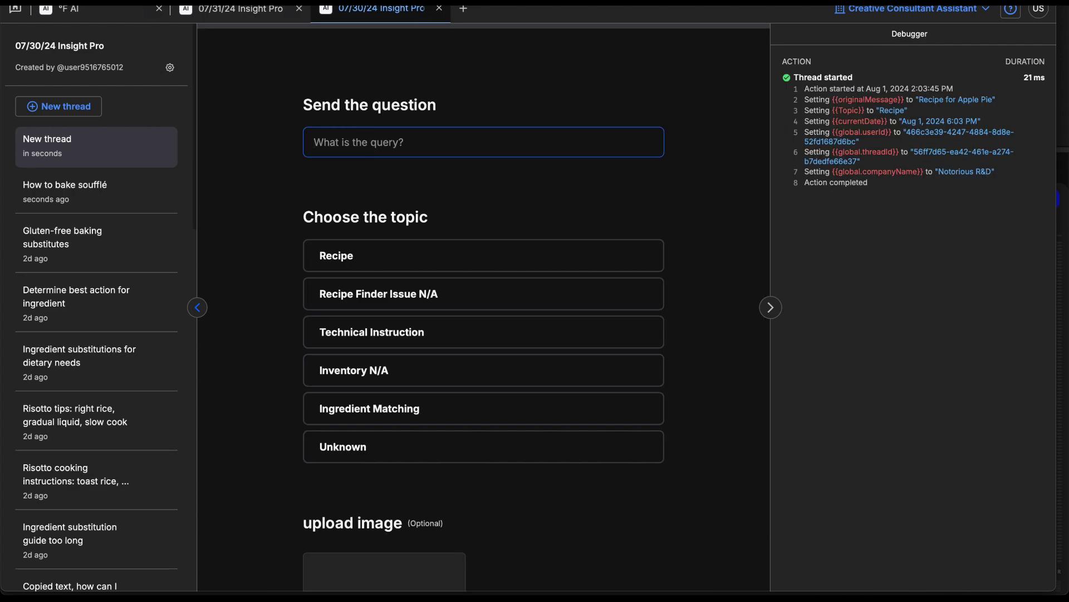
Ask 'What is the most challenging part of baking a soufflé technically?' under Technical Instruction.
text(What is the most challenging)
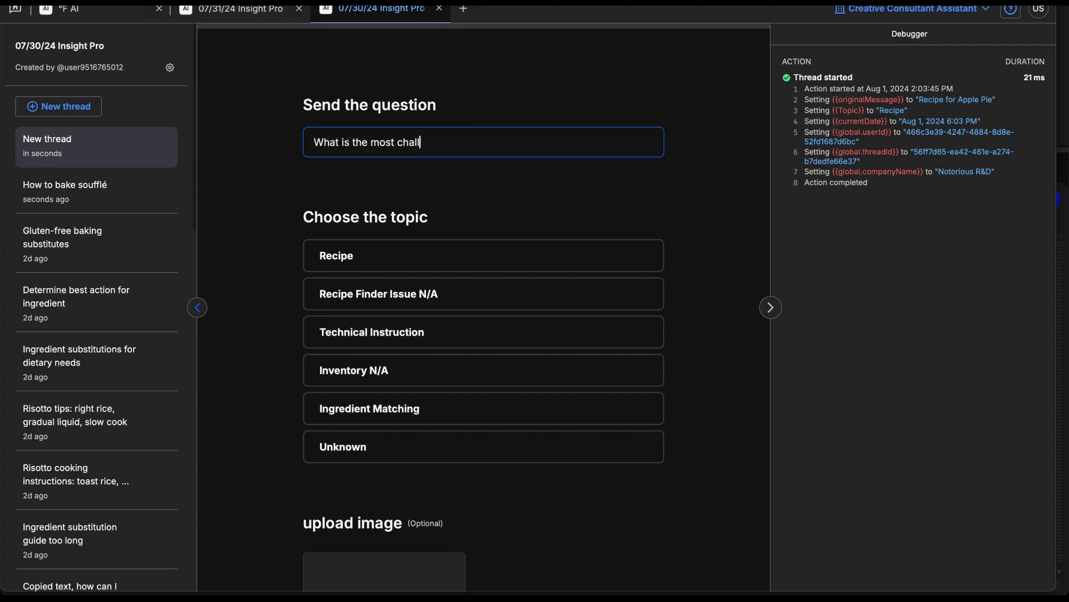
text( part of baking a sou)
text(ffl)
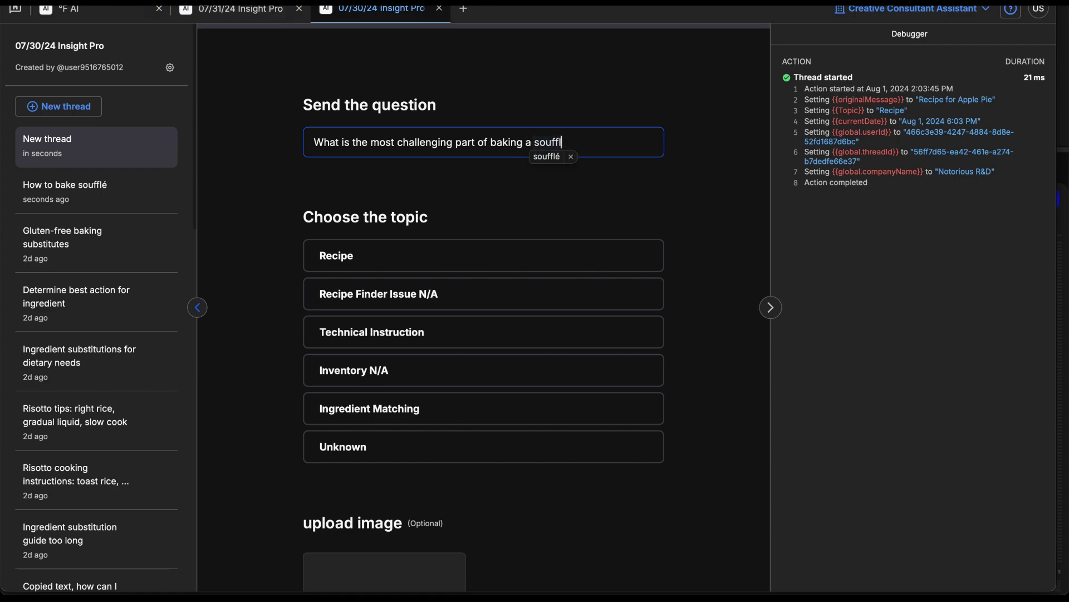
text(é technically?)
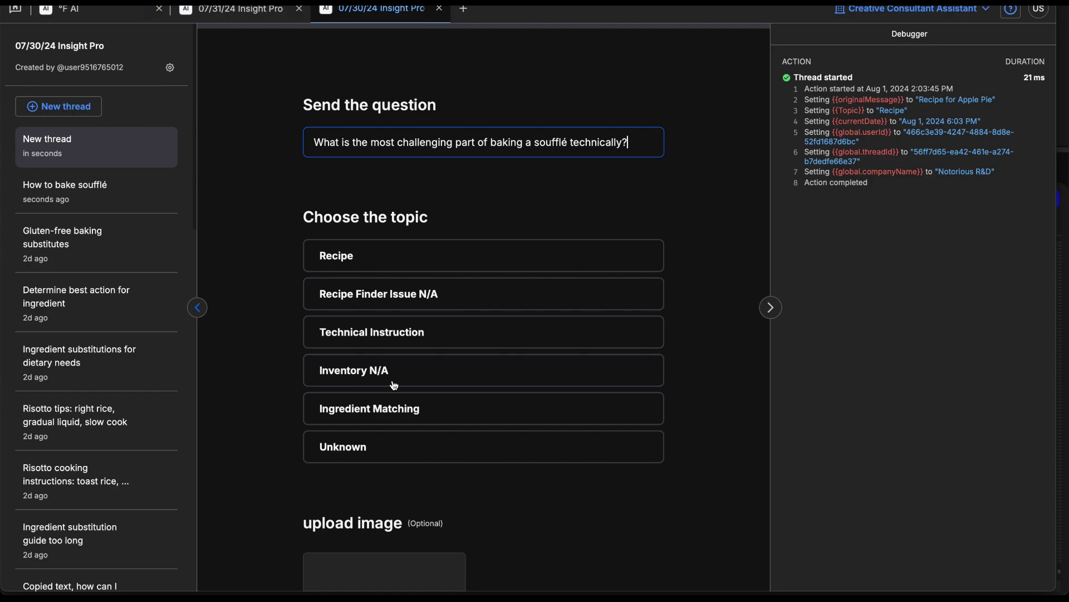
click(374, 340)
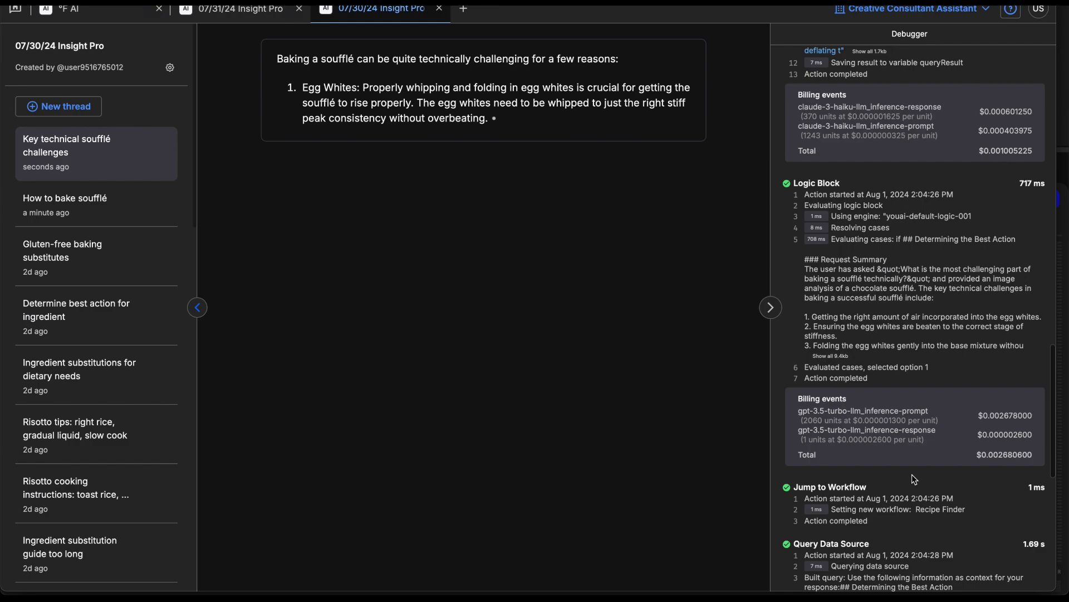
Select 'Recipe Finder' under Jump to Workflow in the debugger while the answer streams.
double_click(928, 510)
drag(959, 513, 969, 510)
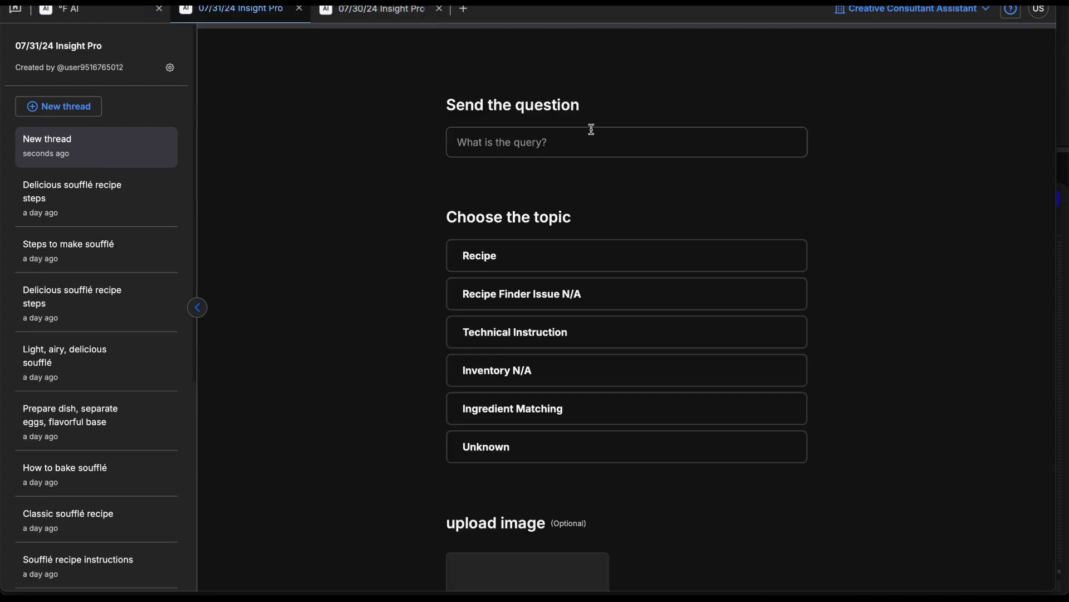
Enter the question 'How to bake a perfect soufflé' and choose Technical Instruction as the topic.
click(593, 135)
text(How to )
text(bake a p)
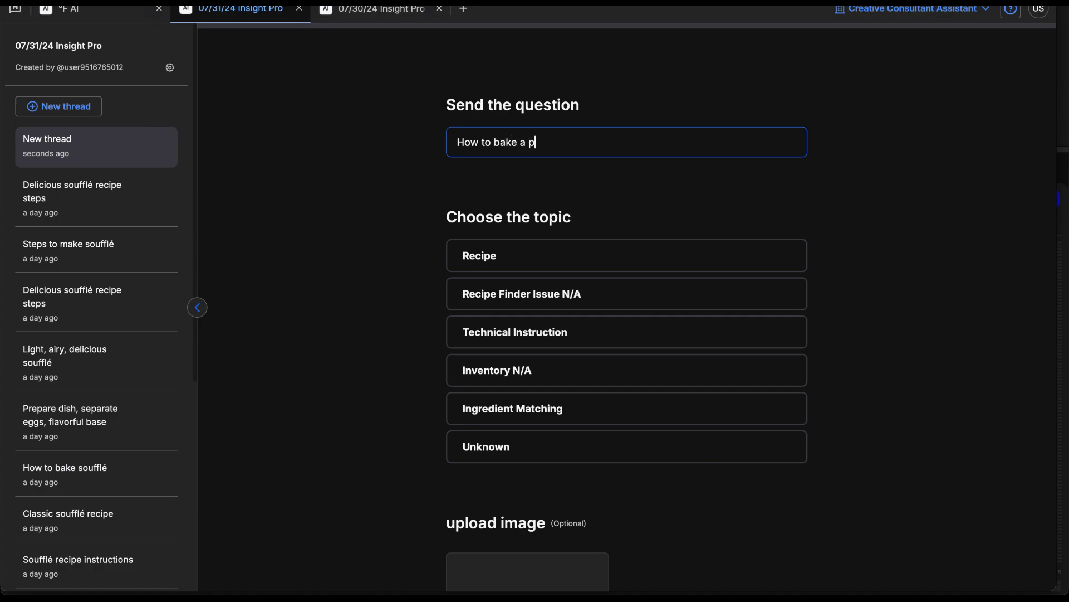
text(erfect s)
text(ouffl)
text(é)
click(517, 335)
scroll(640, 489, down, 3)
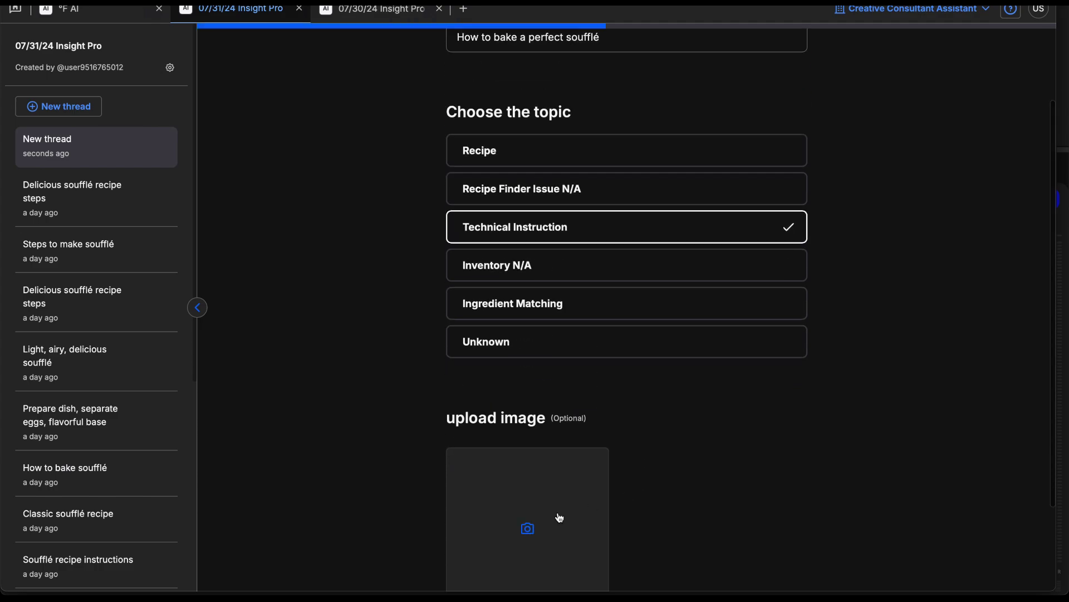
Upload the newest soufflé screenshot, submit the question, and show the debugger.
click(602, 449)
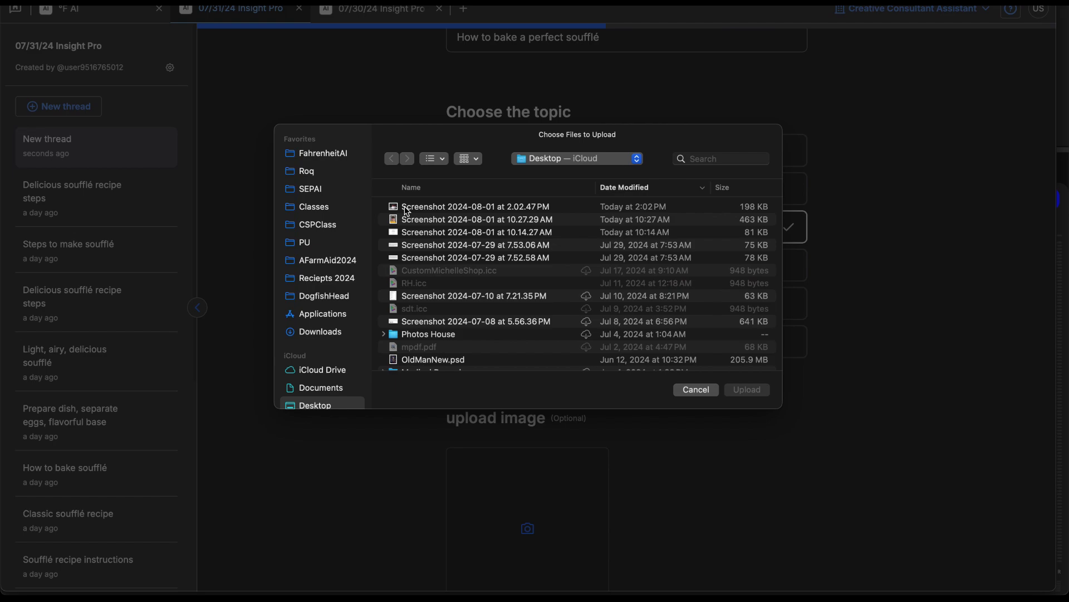
click(406, 211)
click(764, 392)
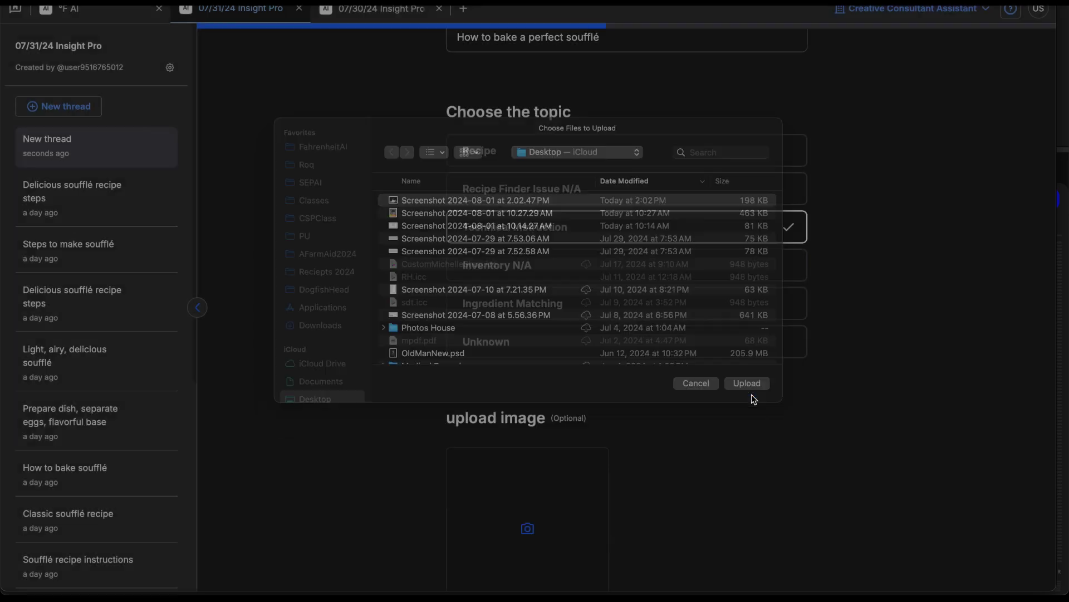
scroll(752, 411, down, 1)
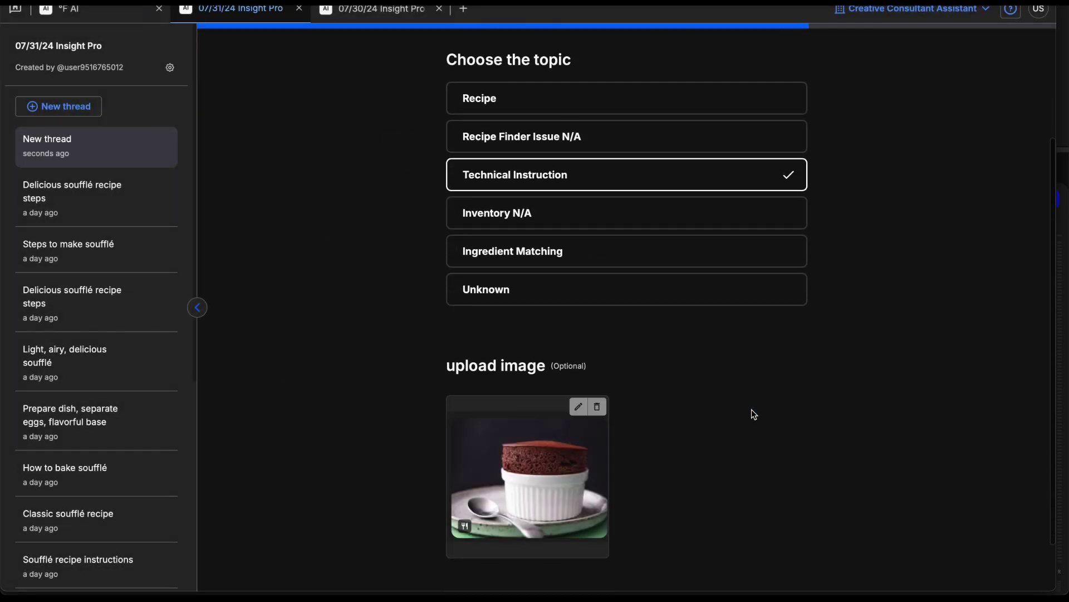
scroll(751, 412, down, 1)
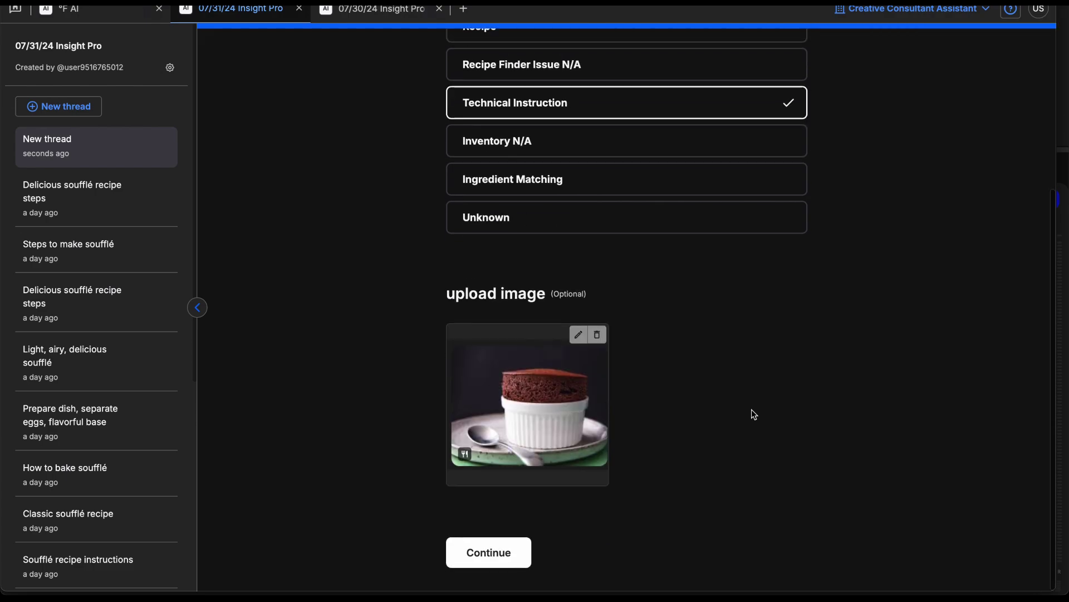
click(489, 561)
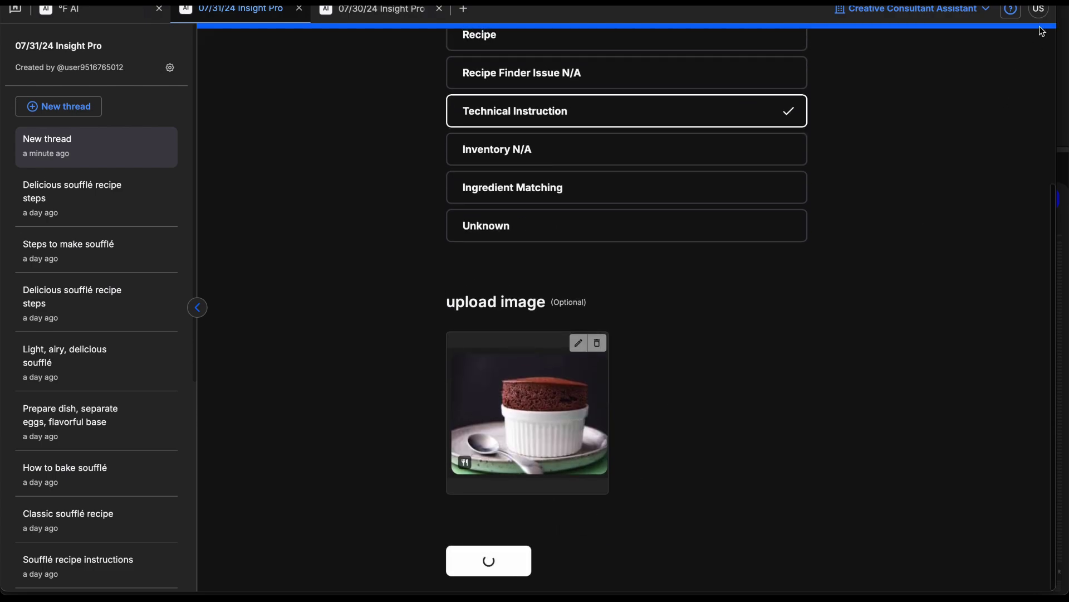
click(1015, 12)
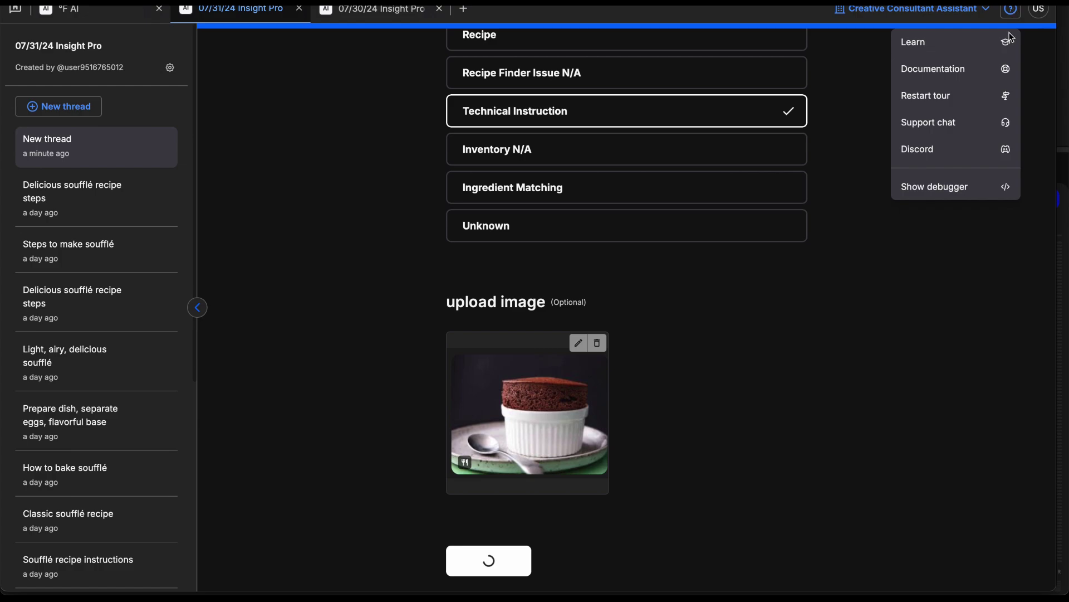
click(968, 191)
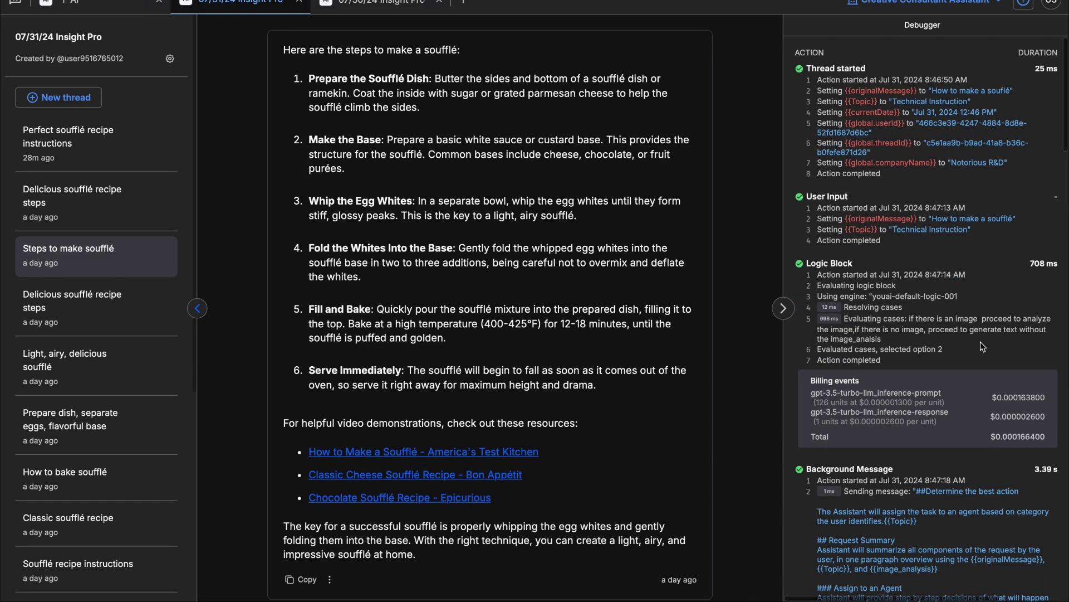
scroll(981, 342, down, 3)
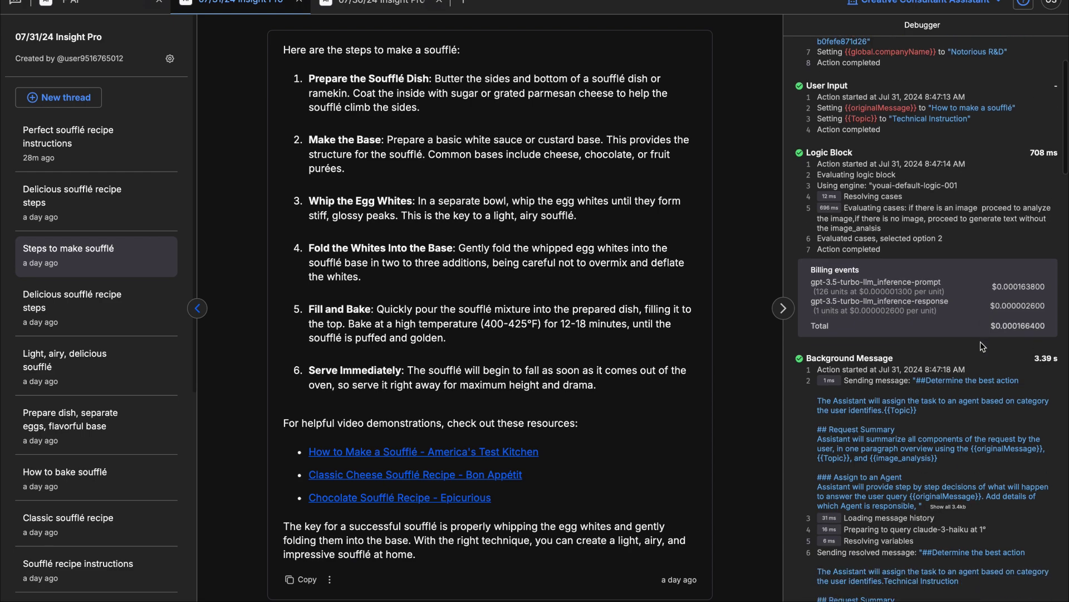
scroll(981, 342, down, 2)
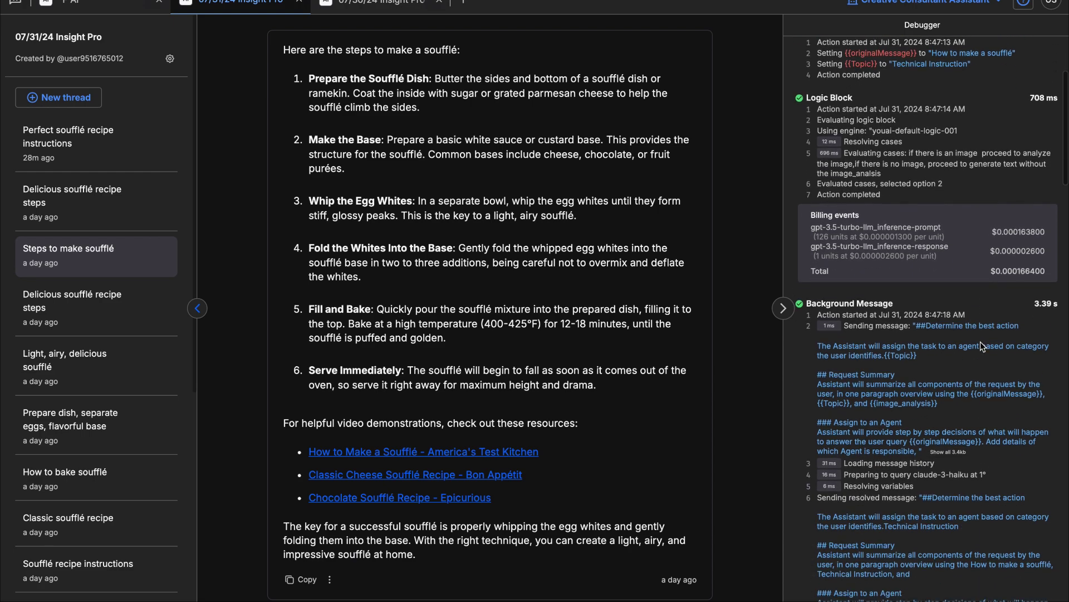
scroll(980, 342, down, 2)
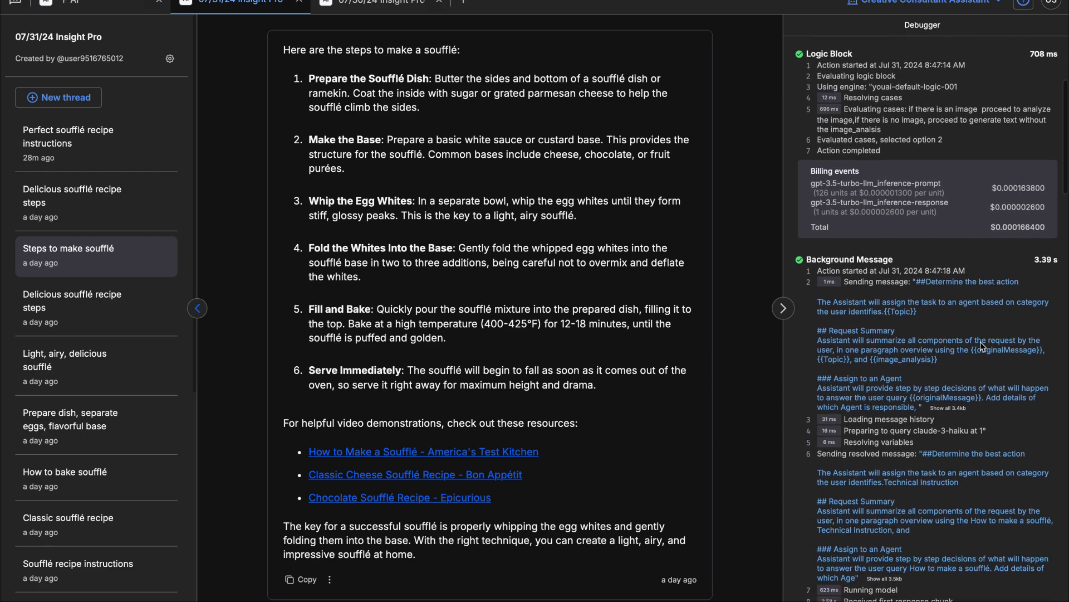
scroll(982, 345, down, 3)
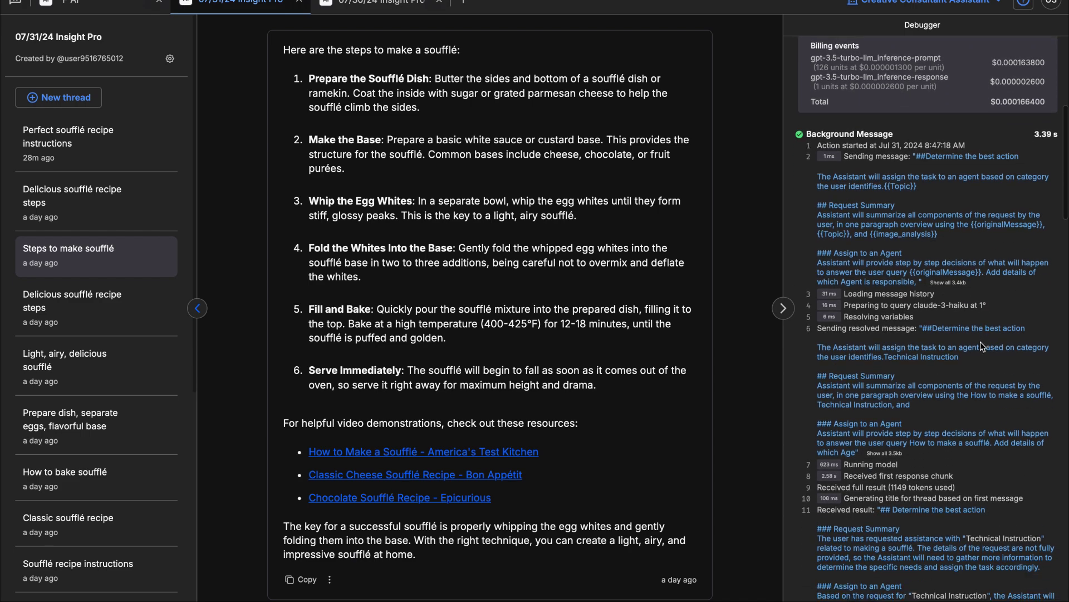
scroll(980, 342, down, 2)
scroll(980, 342, up, 12)
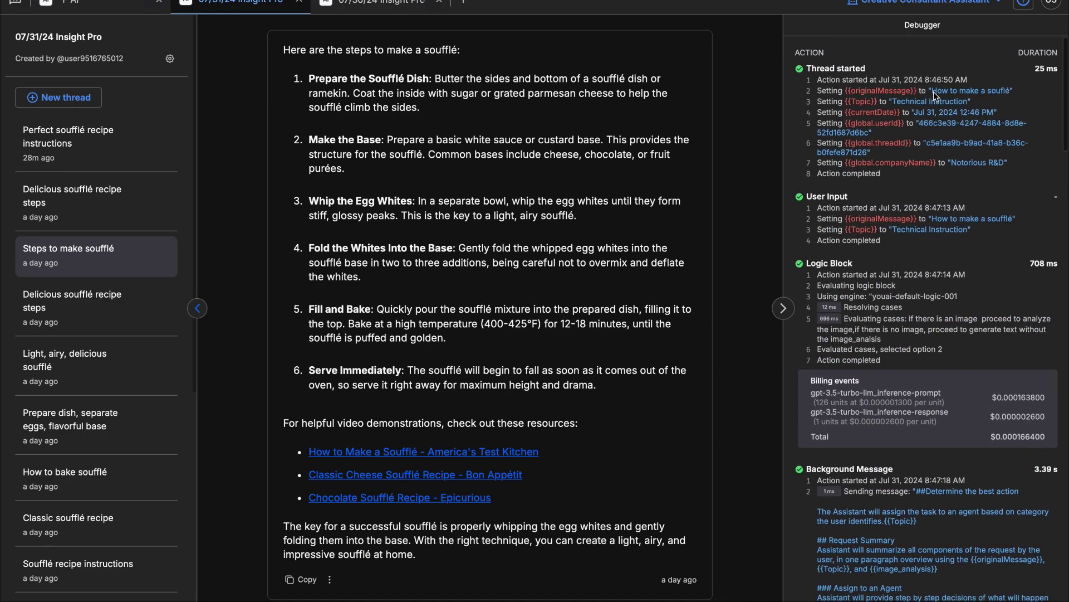
drag(934, 91, 1001, 96)
scroll(967, 304, down, 1)
scroll(967, 303, down, 1)
scroll(968, 305, down, 5)
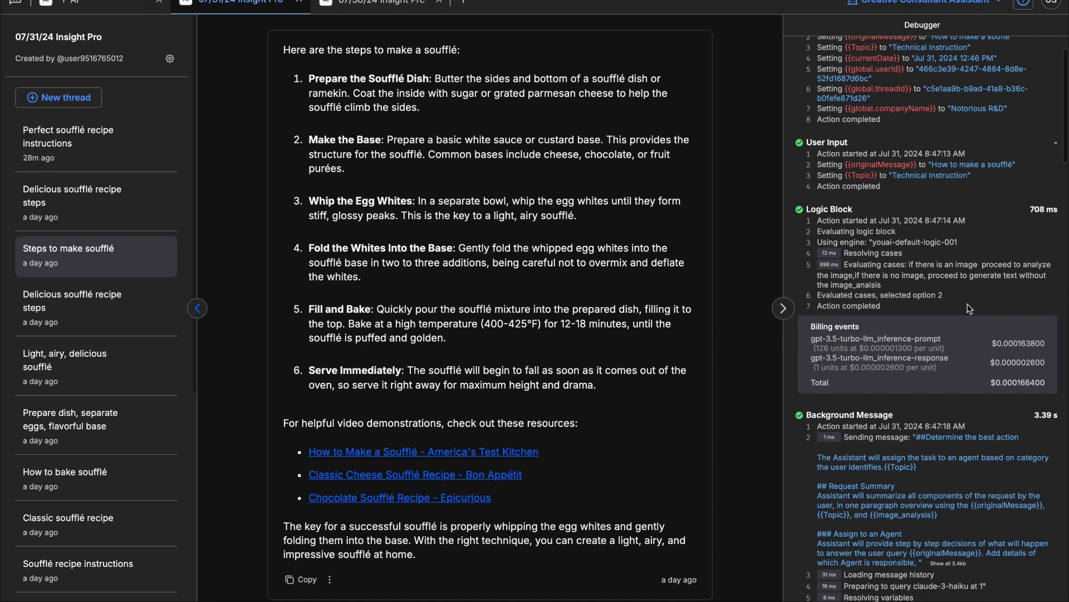
scroll(968, 305, down, 4)
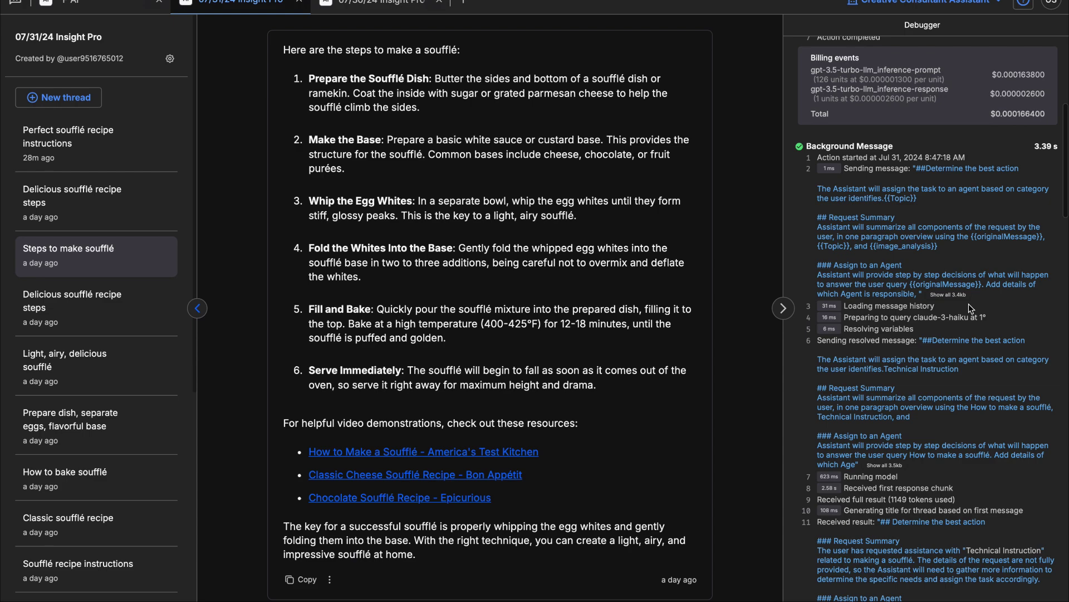
scroll(968, 306, down, 3)
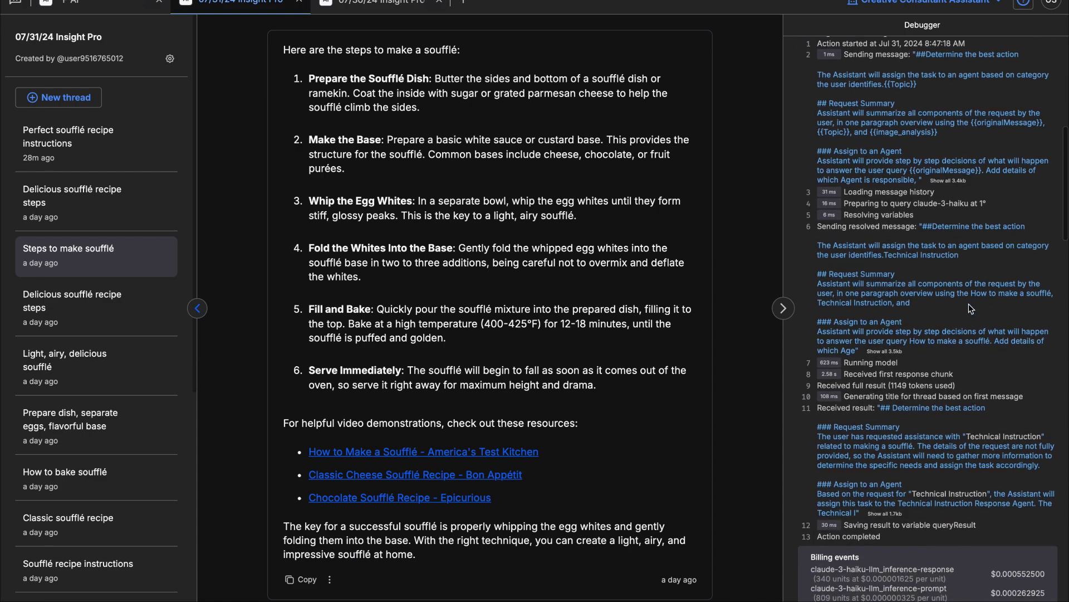
scroll(968, 303, up, 12)
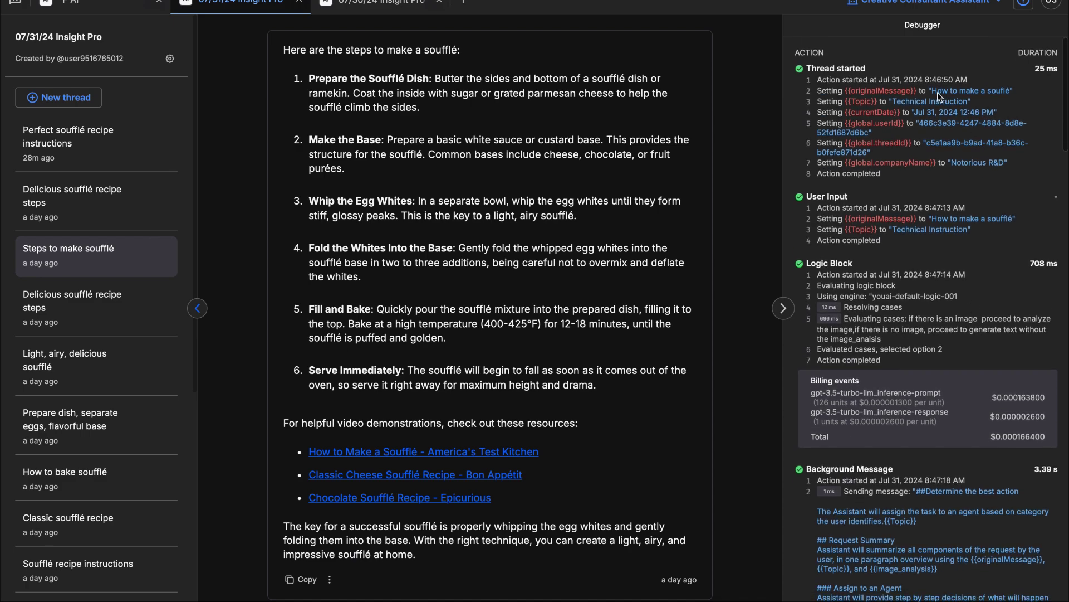
drag(935, 92, 997, 101)
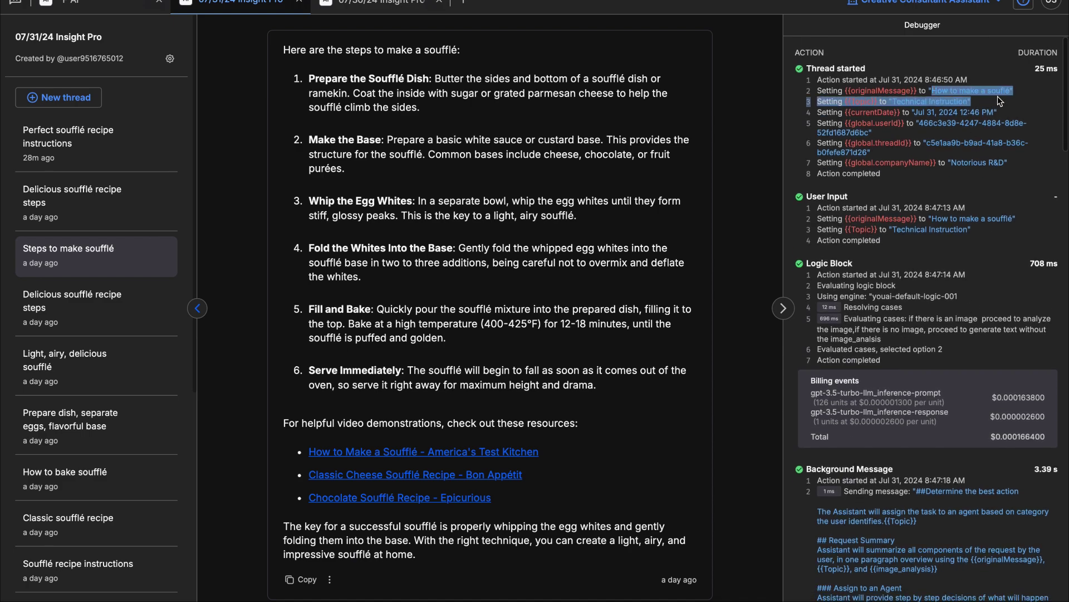
click(1003, 102)
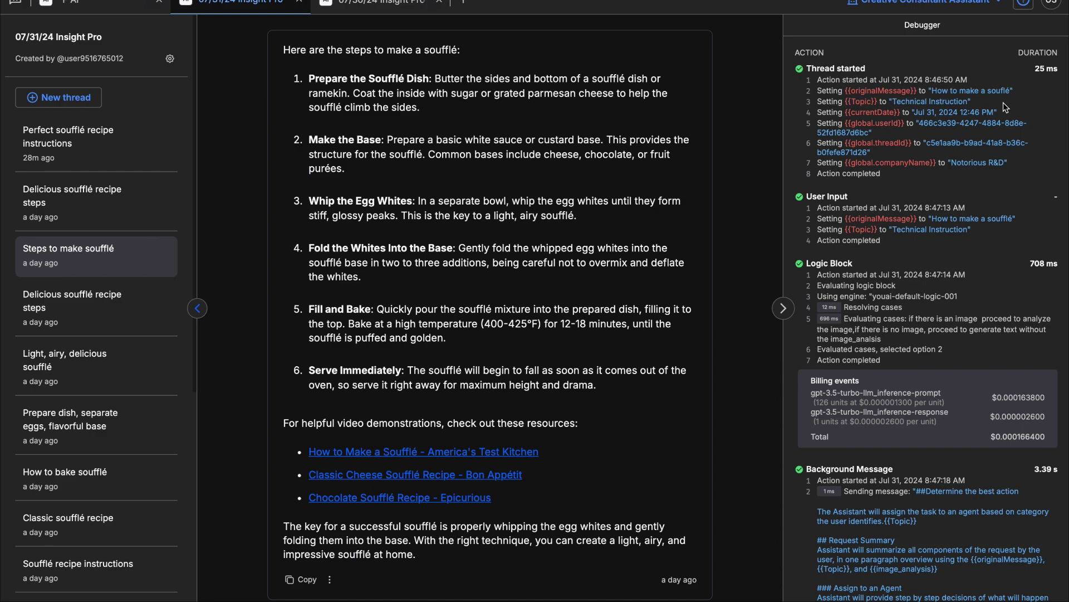
scroll(1003, 102, down, 5)
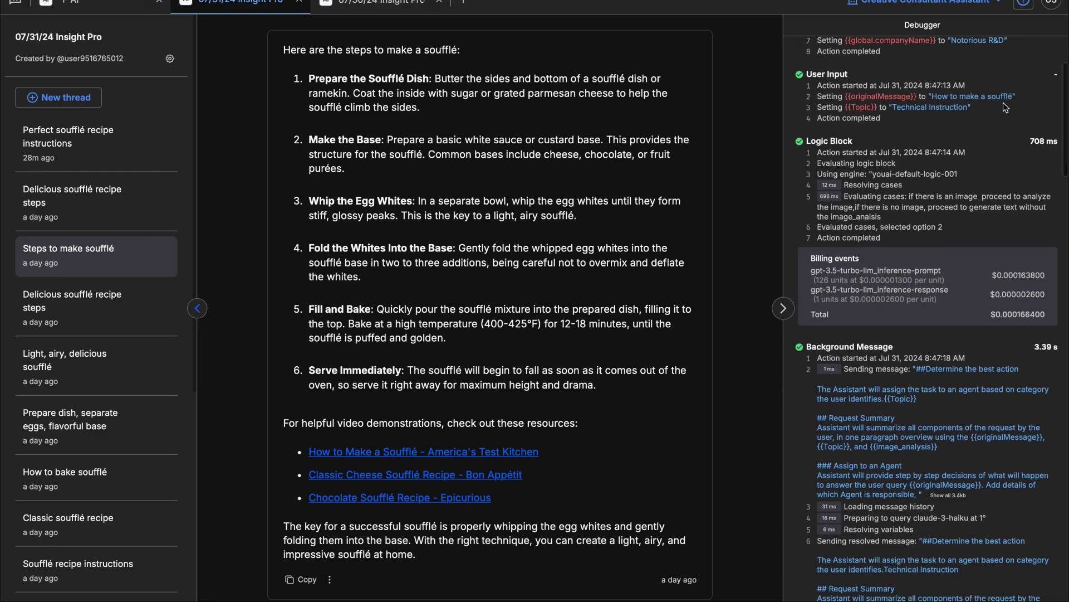
scroll(1004, 102, down, 5)
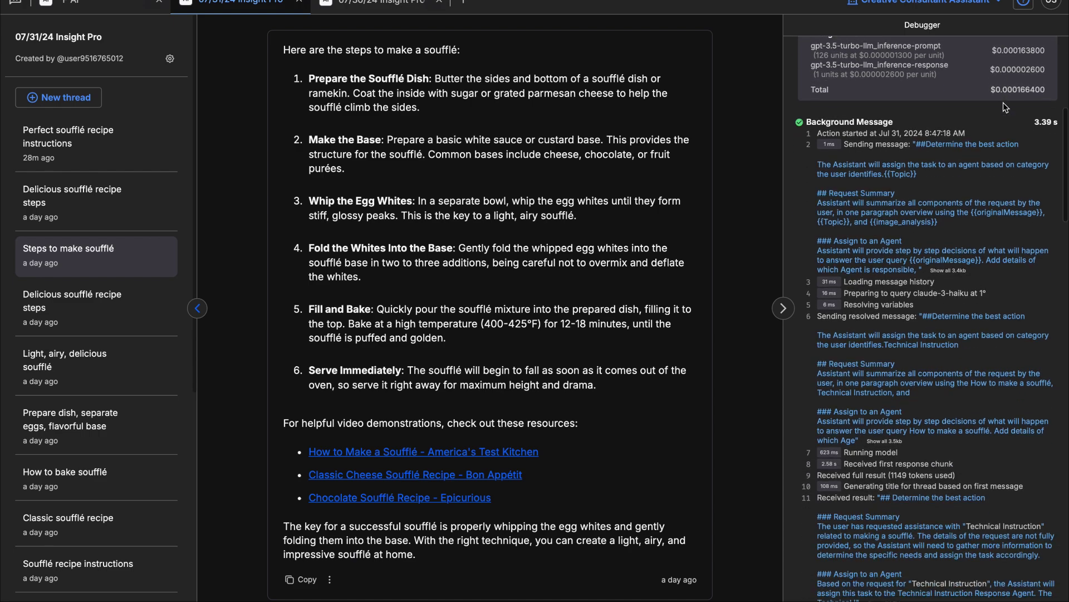
scroll(1003, 102, down, 4)
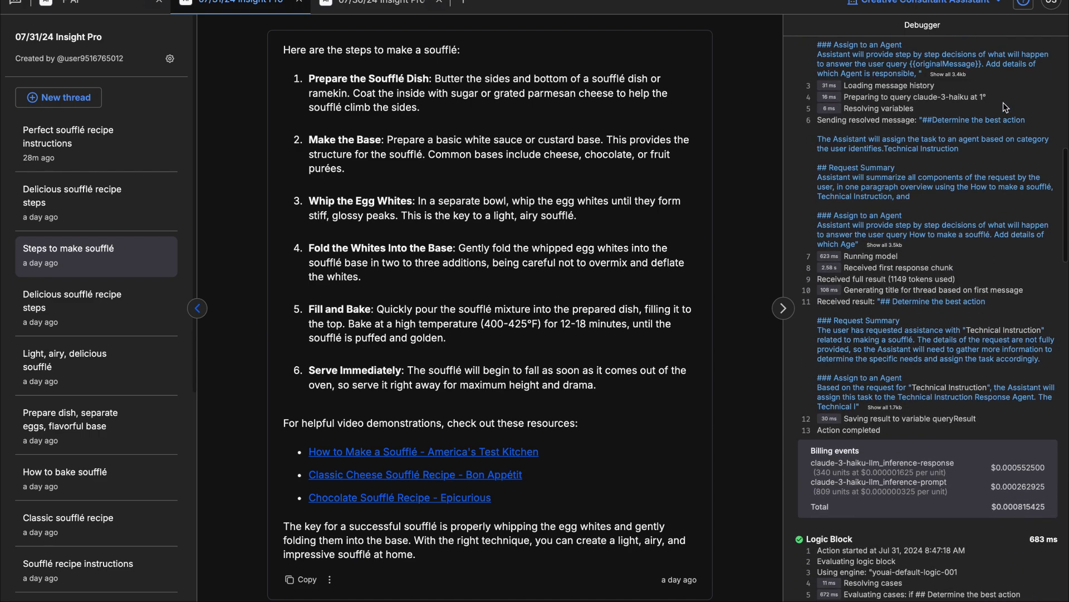
scroll(1006, 106, down, 5)
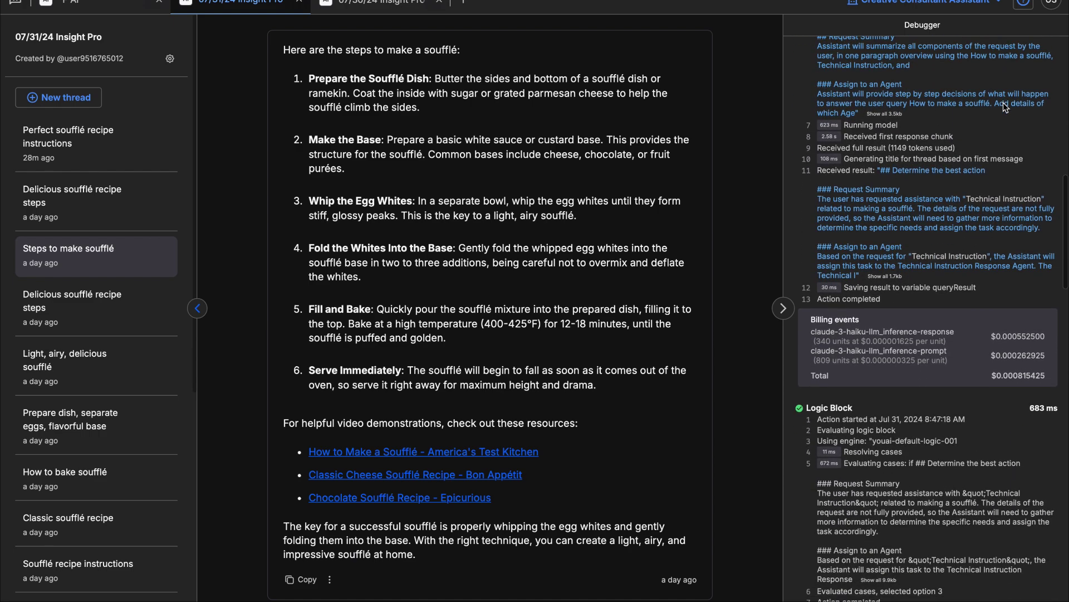
scroll(1003, 102, down, 5)
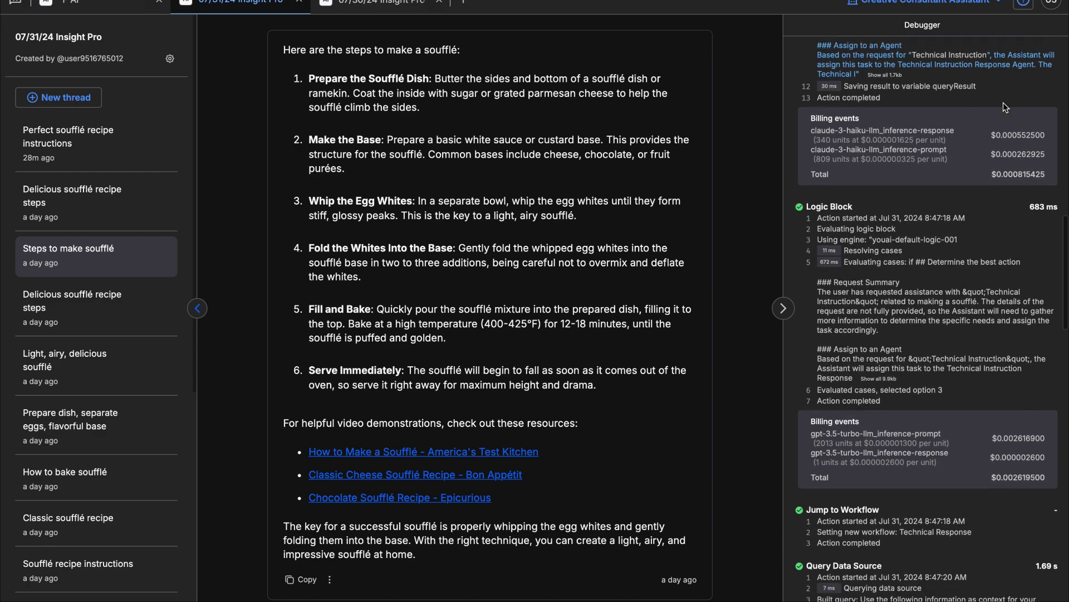
scroll(1003, 103, down, 3)
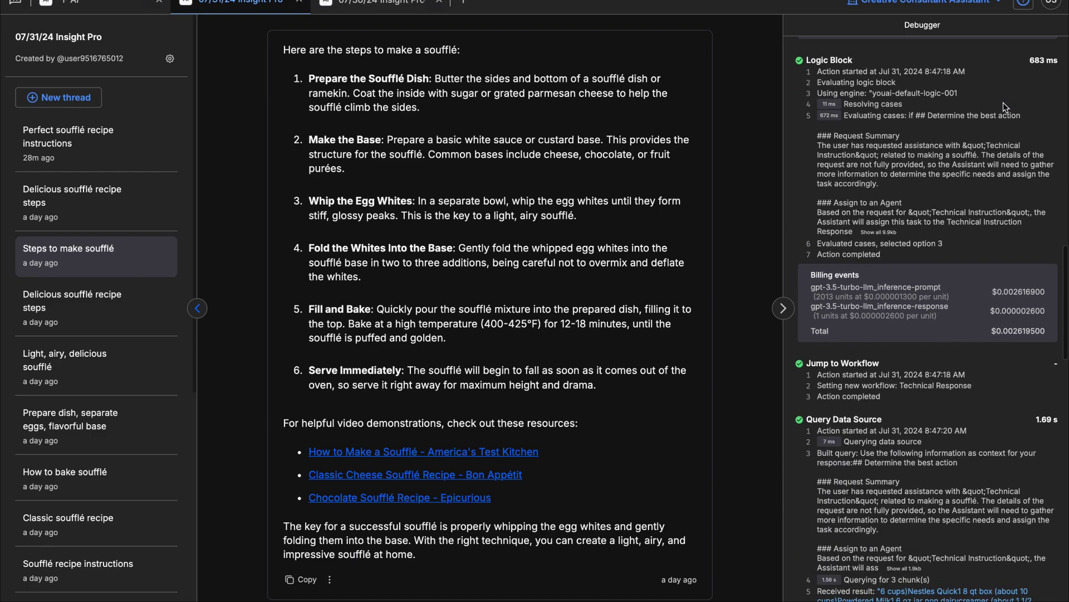
scroll(1003, 102, down, 4)
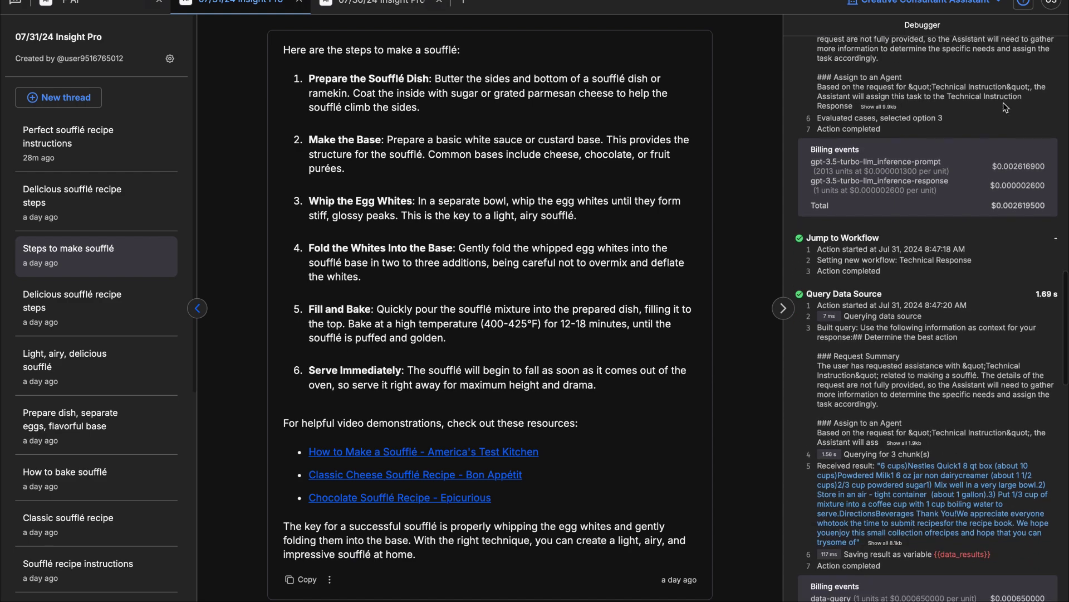
scroll(1004, 107, down, 3)
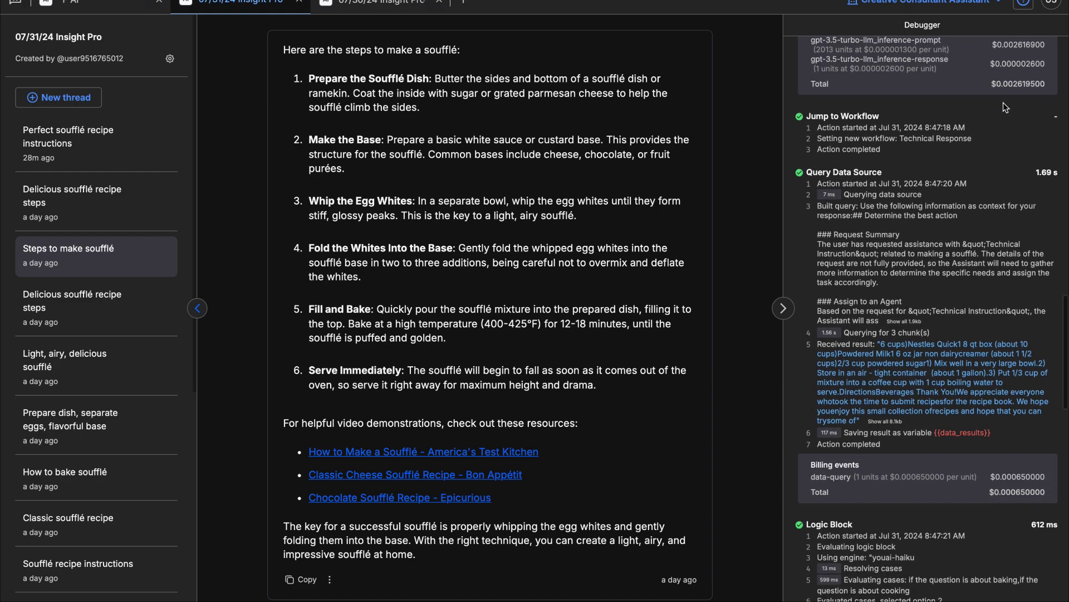
scroll(1004, 103, down, 1)
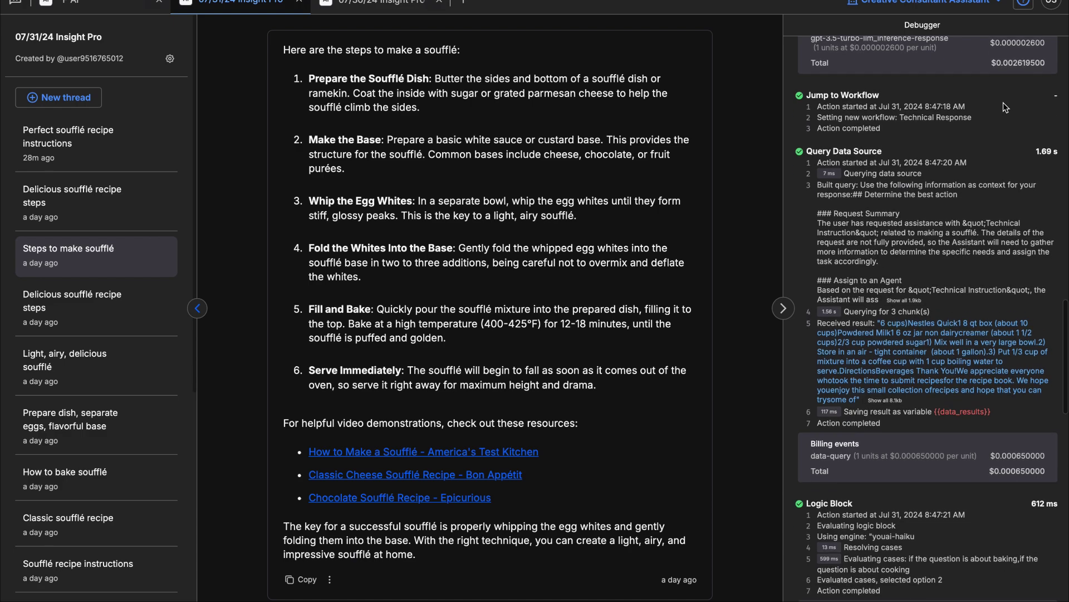
scroll(1004, 103, down, 5)
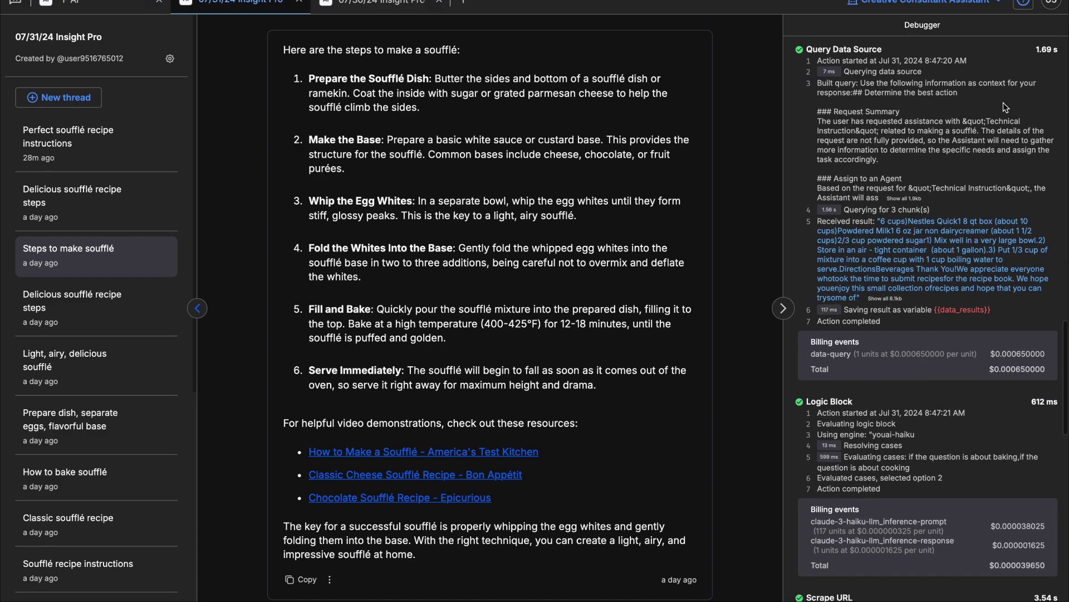
scroll(1003, 103, down, 3)
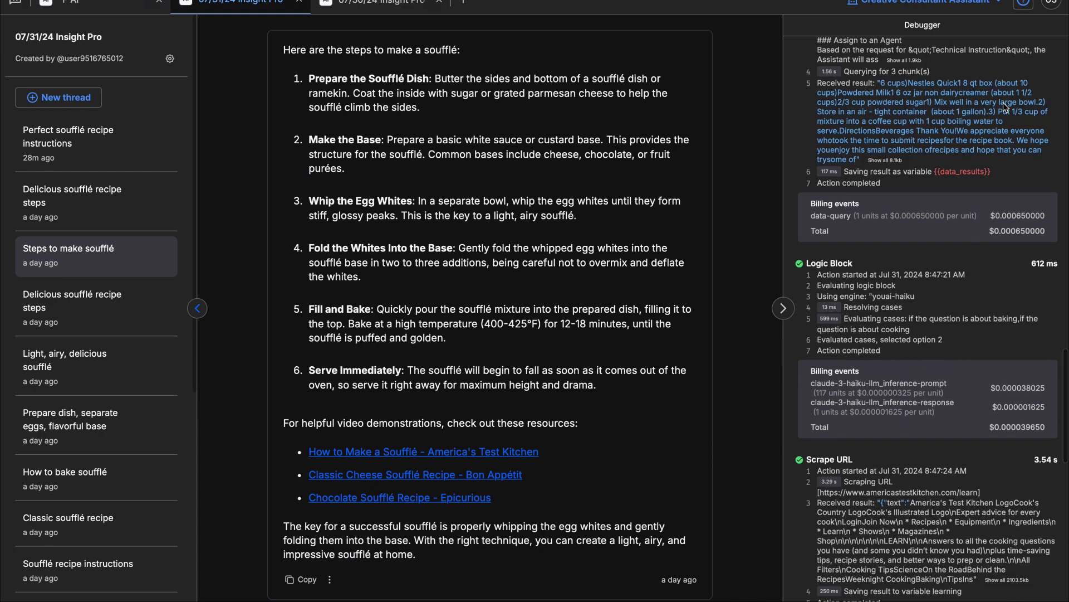
scroll(1004, 103, down, 3)
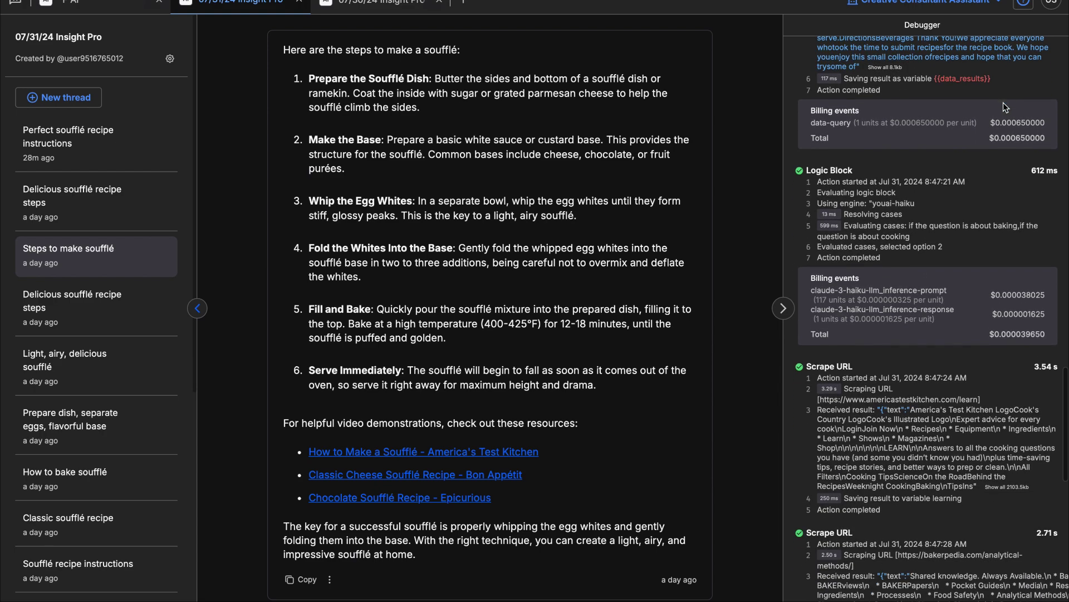
scroll(1004, 103, up, 10)
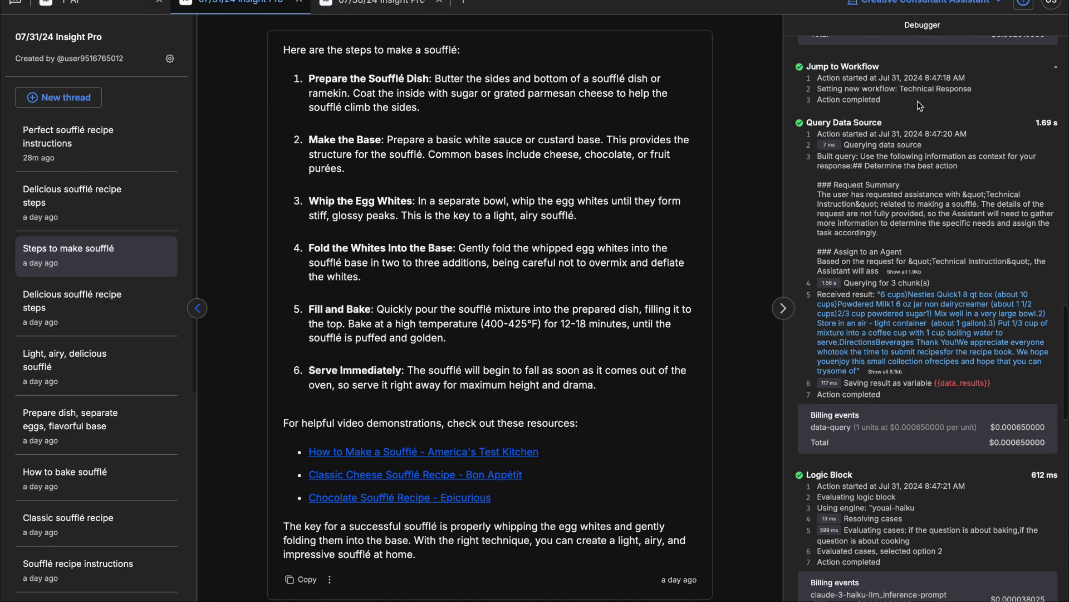
drag(935, 92, 993, 96)
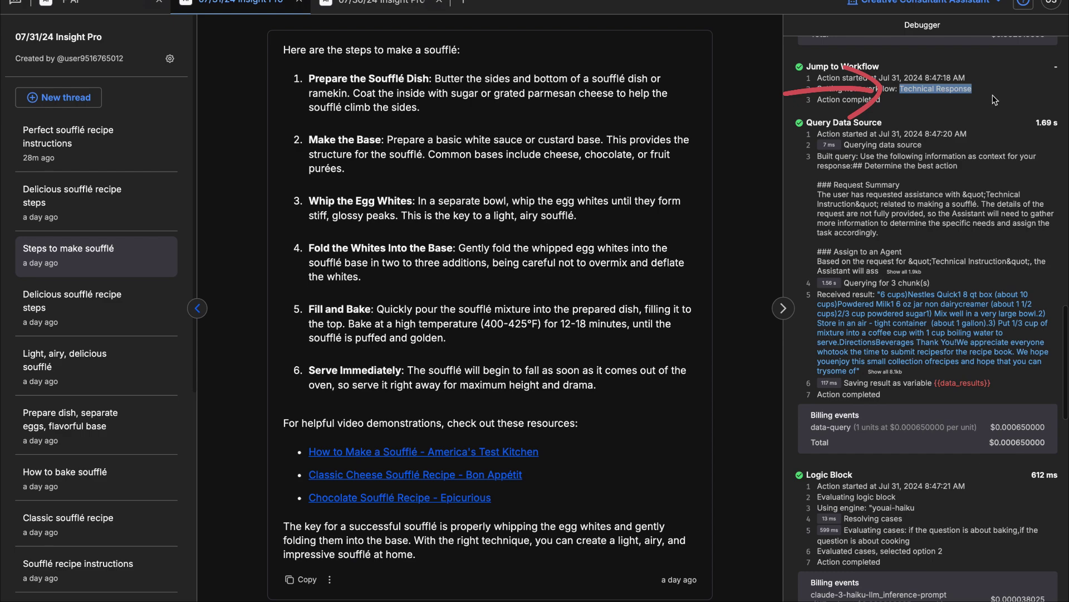
click(995, 99)
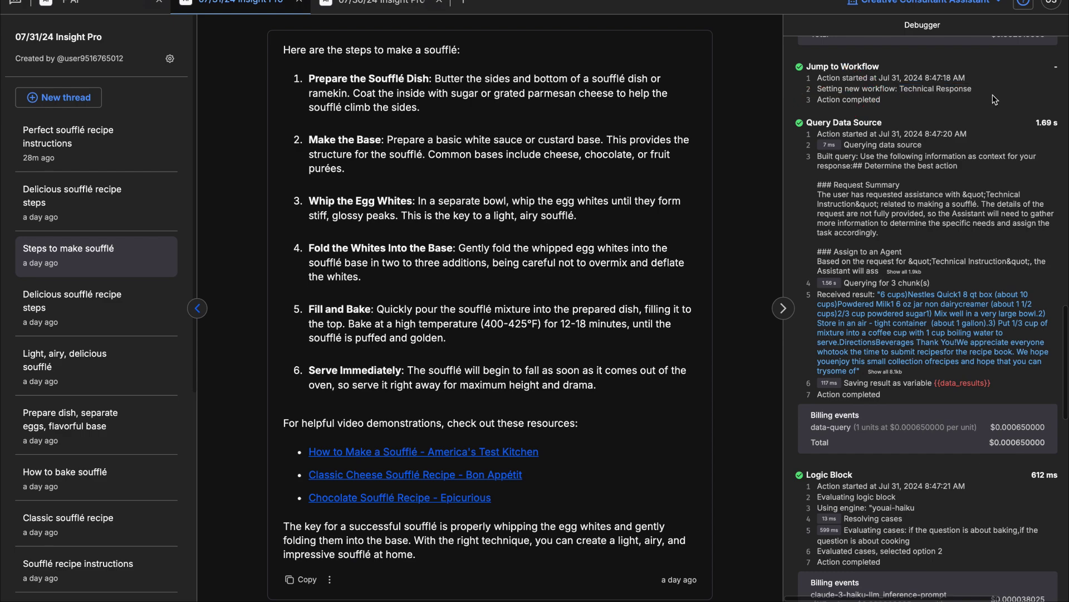
scroll(995, 99, down, 2)
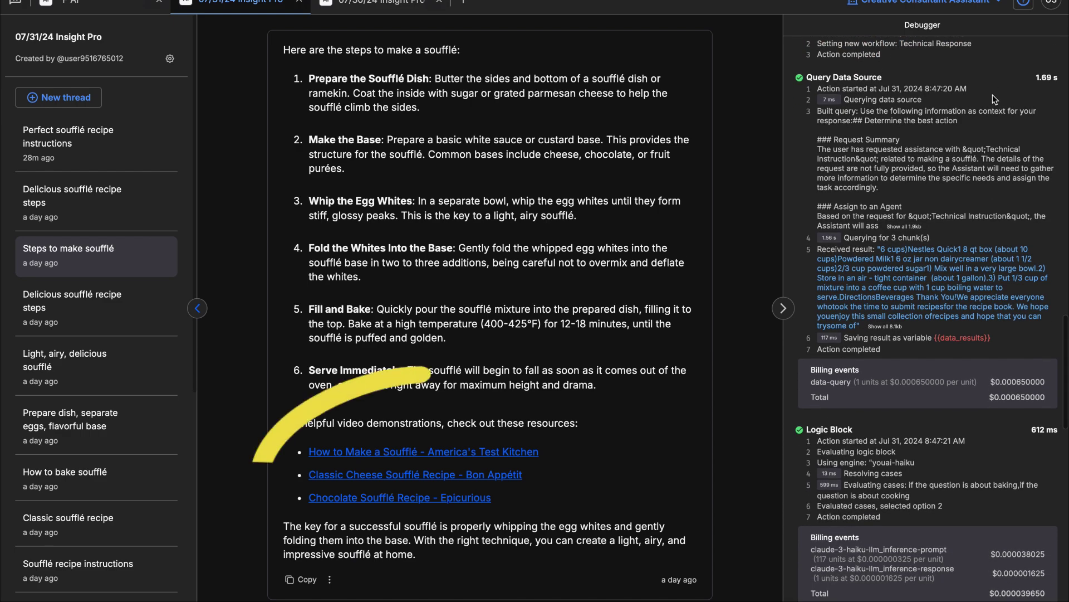
scroll(995, 100, down, 4)
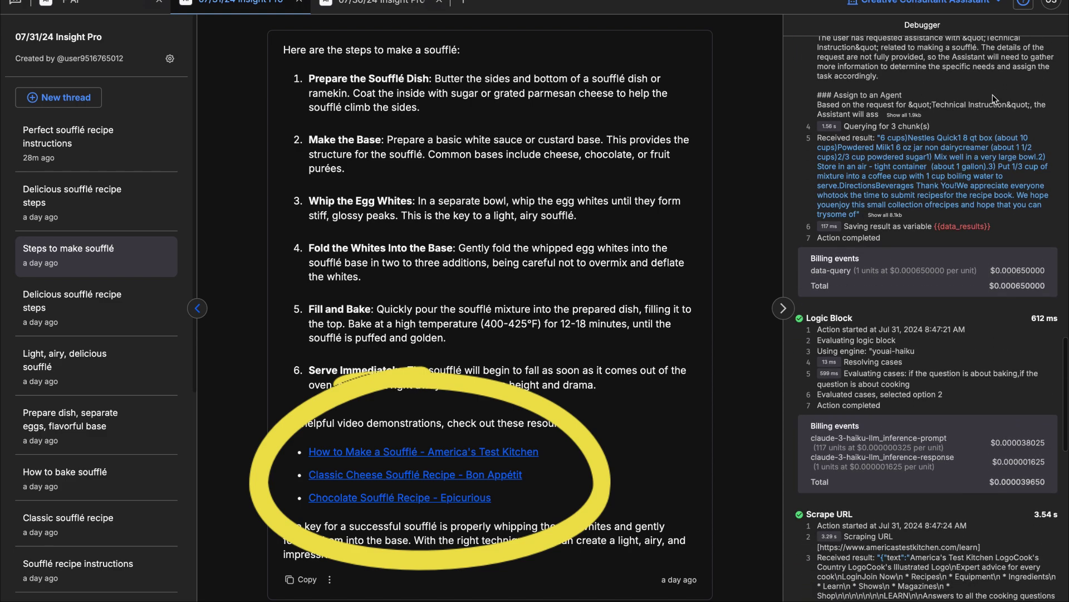
scroll(993, 98, down, 1)
scroll(995, 99, down, 1)
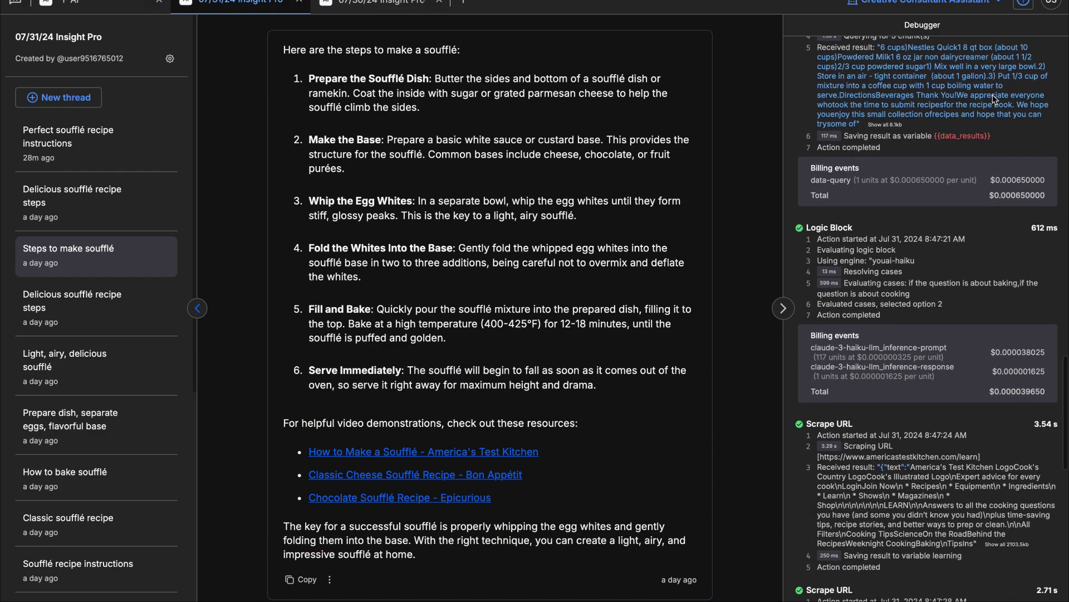